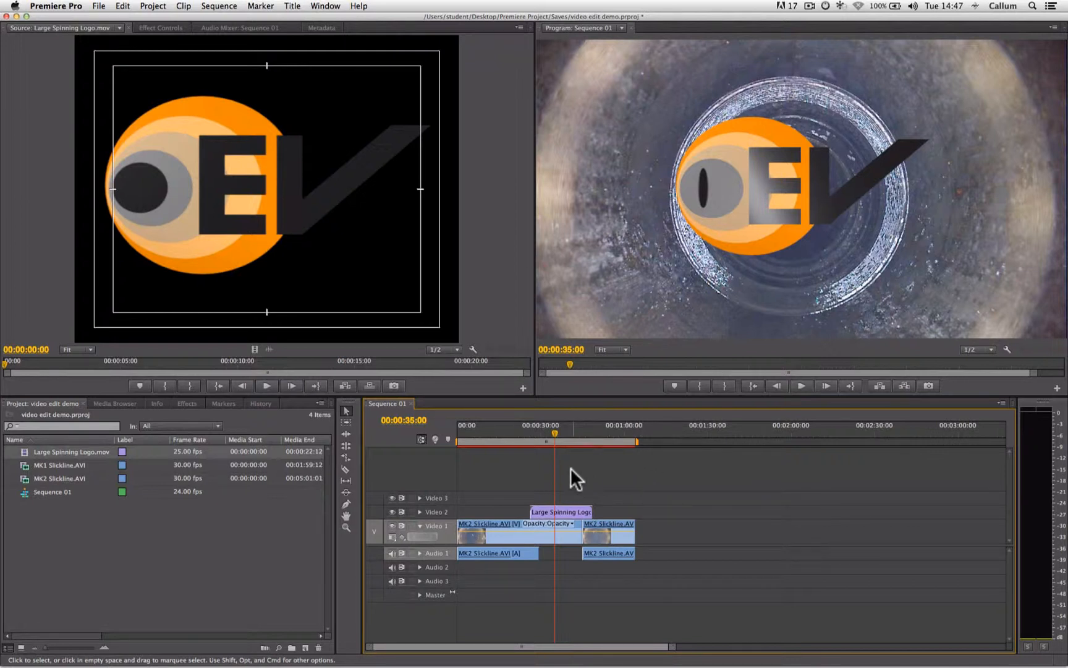
Select the Large Spinning Logo clip on Video 2, show its Motion effect properties and set its horizontal position to 800.
left_click(559, 506)
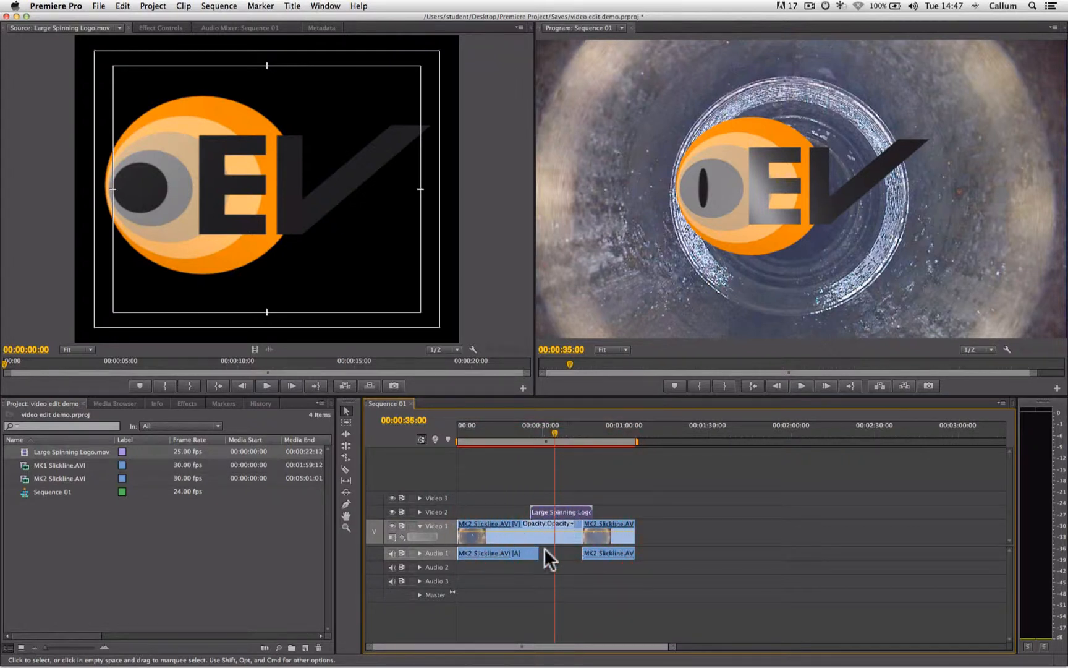
left_click(568, 512)
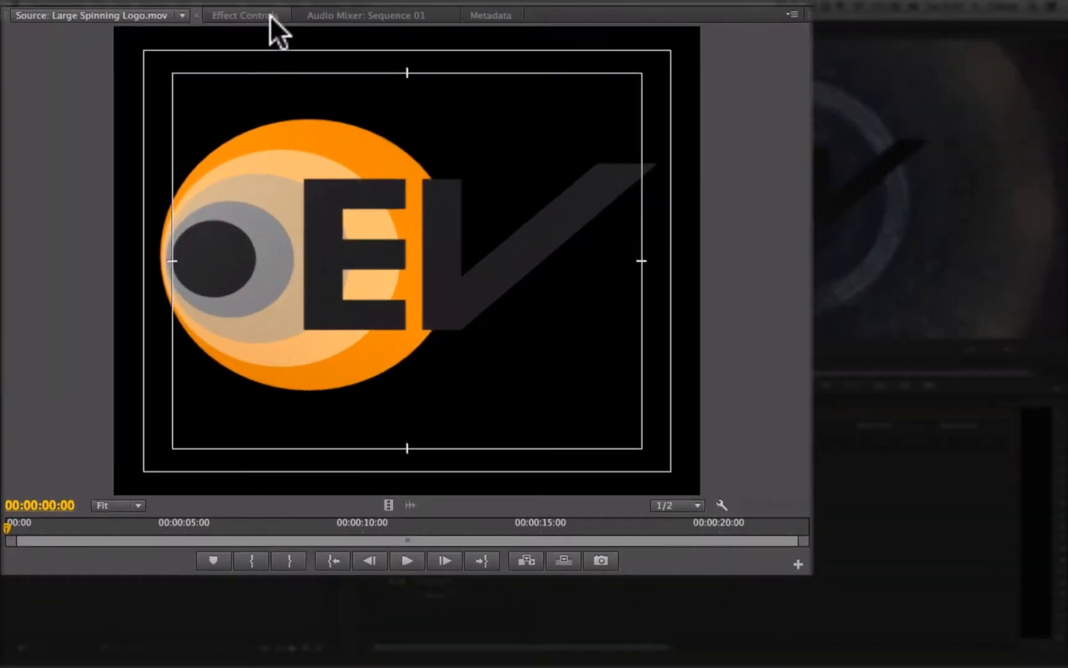
left_click(274, 14)
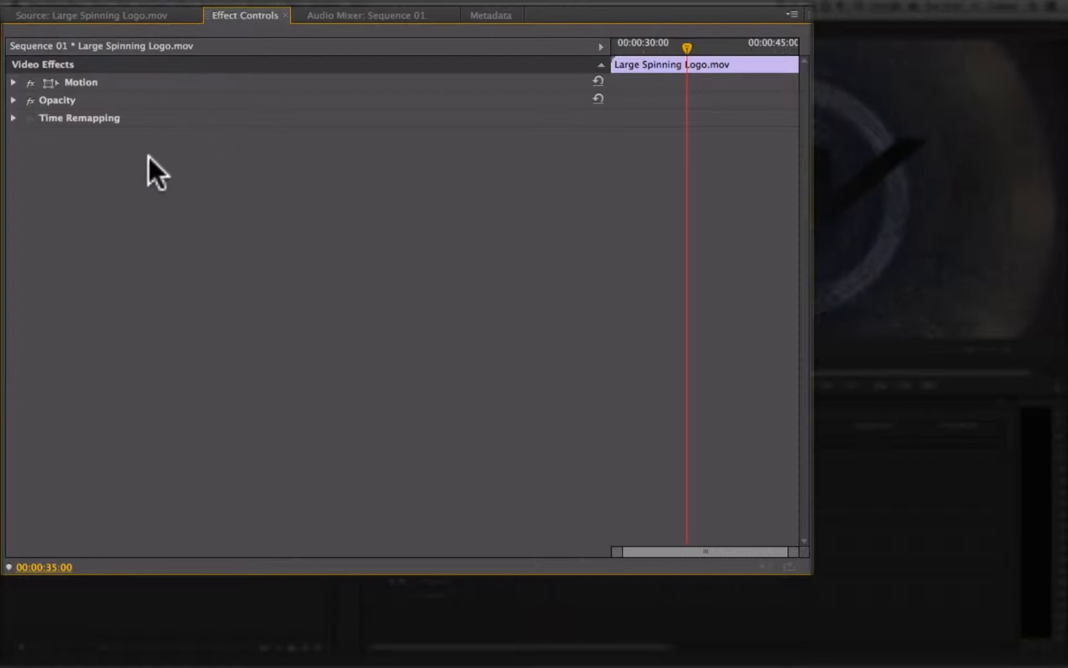
left_click(14, 82)
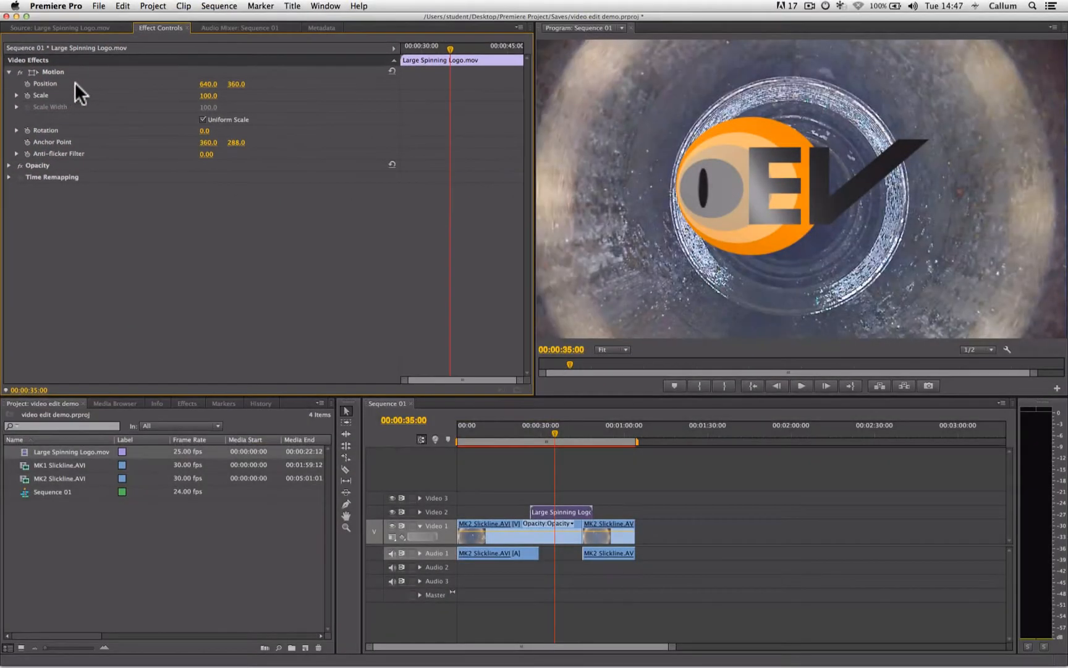
mouse_move(201, 82)
left_mouse_down()
mouse_move(251, 83)
mouse_move(190, 83)
mouse_move(278, 82)
mouse_move(196, 81)
left_mouse_up()
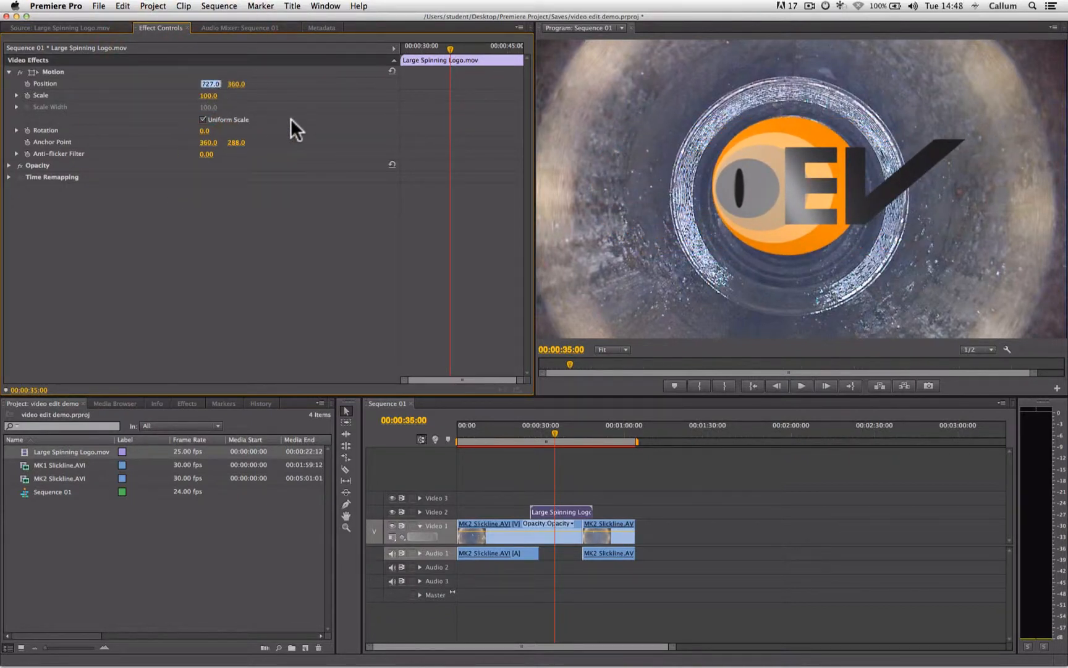
type("800")
key("Return")
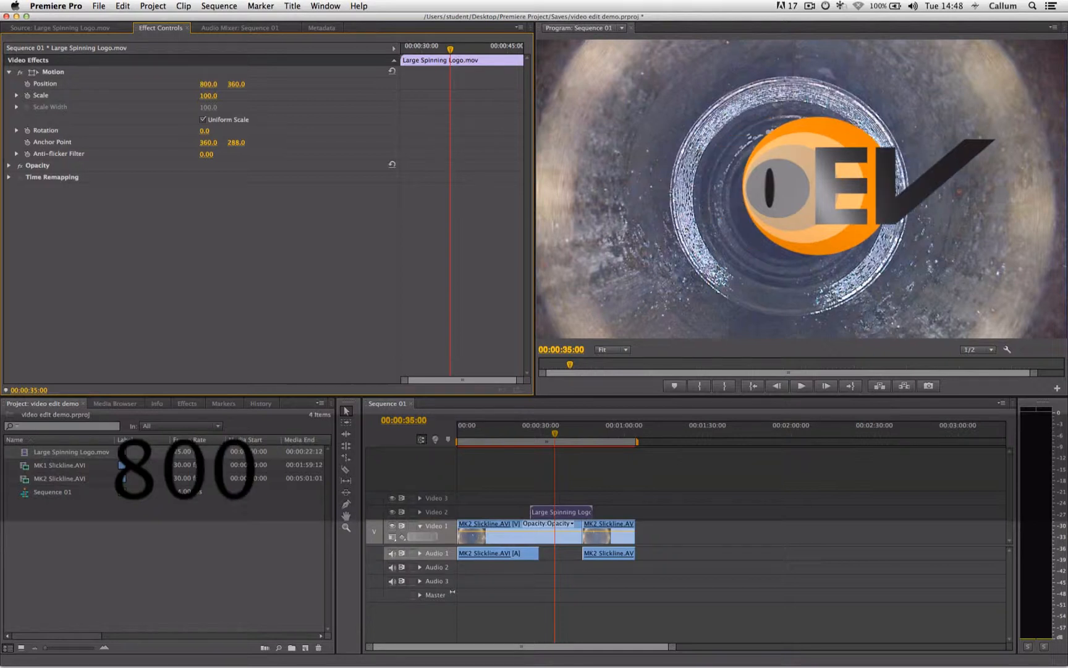
Move the logo clip to position 1112, 127 in the frame's upper-right corner and reduce its scale to 42.
left_click_drag(206, 85, 139, 84)
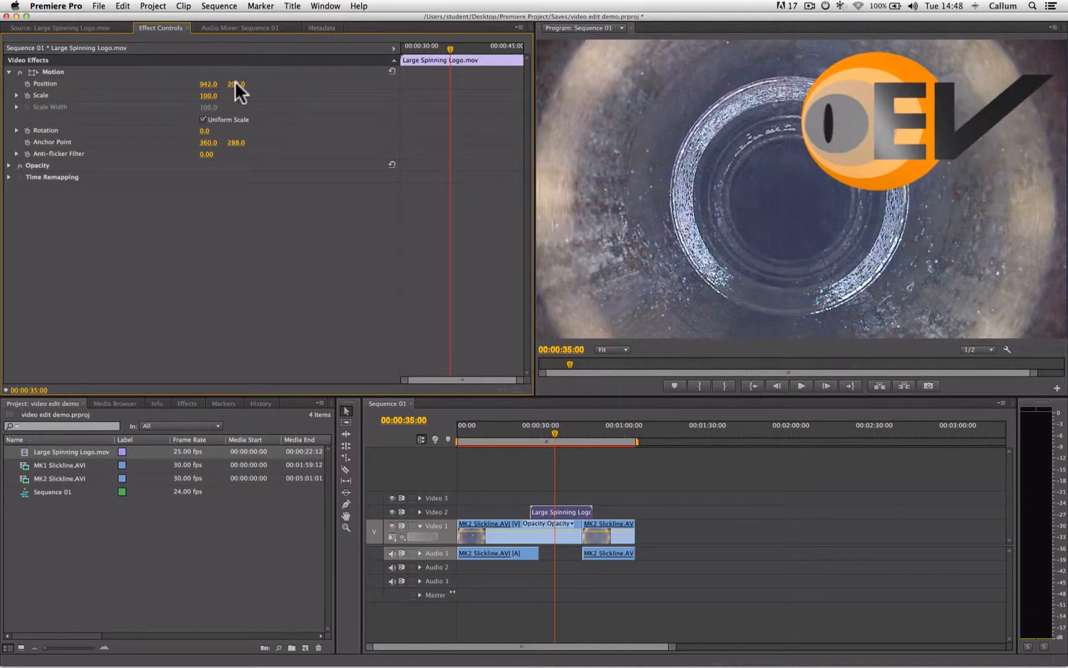
mouse_move(209, 95)
left_mouse_down()
mouse_move(154, 95)
mouse_move(278, 95)
mouse_move(205, 96)
mouse_move(223, 84)
left_mouse_up()
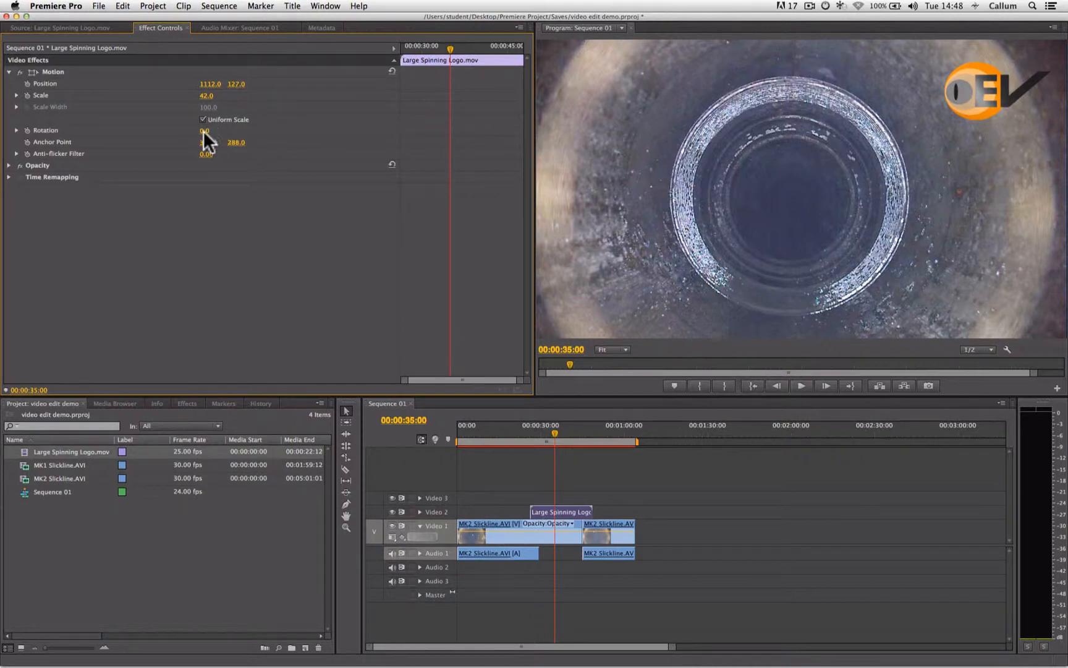
Try rotating the logo clip to 106 degrees and reset its rotation to 0.
mouse_move(204, 131)
left_mouse_down()
mouse_move(259, 131)
mouse_move(196, 130)
mouse_move(213, 130)
mouse_move(205, 138)
left_mouse_up()
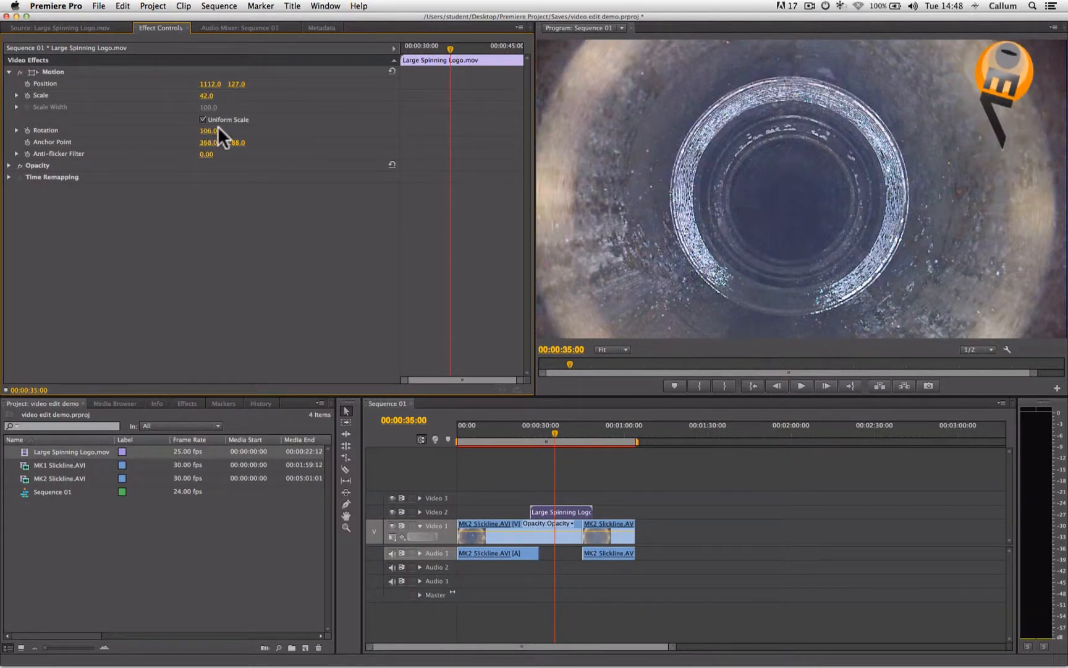
type("0")
key("Return")
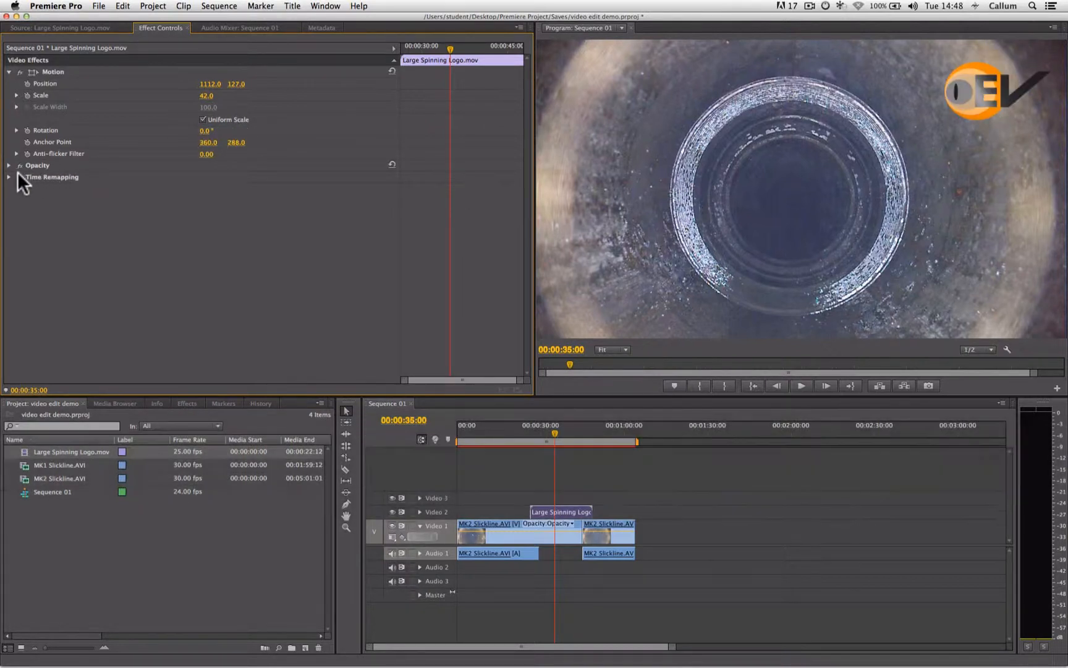
Expand the logo clip's Opacity effect and set its opacity to 35%.
left_click(8, 166)
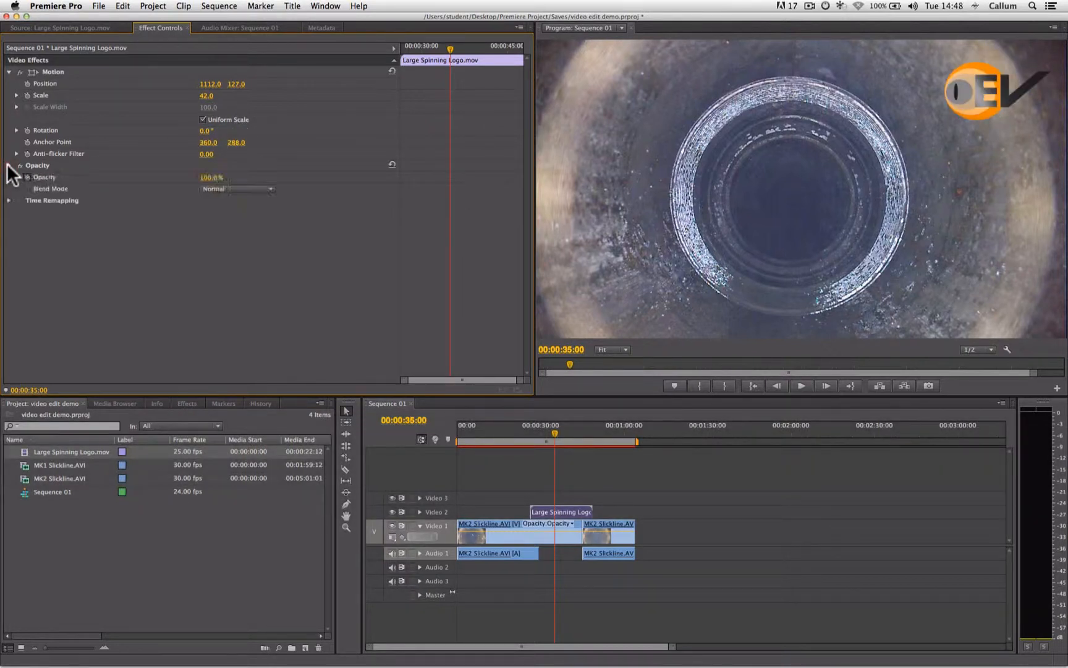
left_click(211, 177)
type("5")
key("Return")
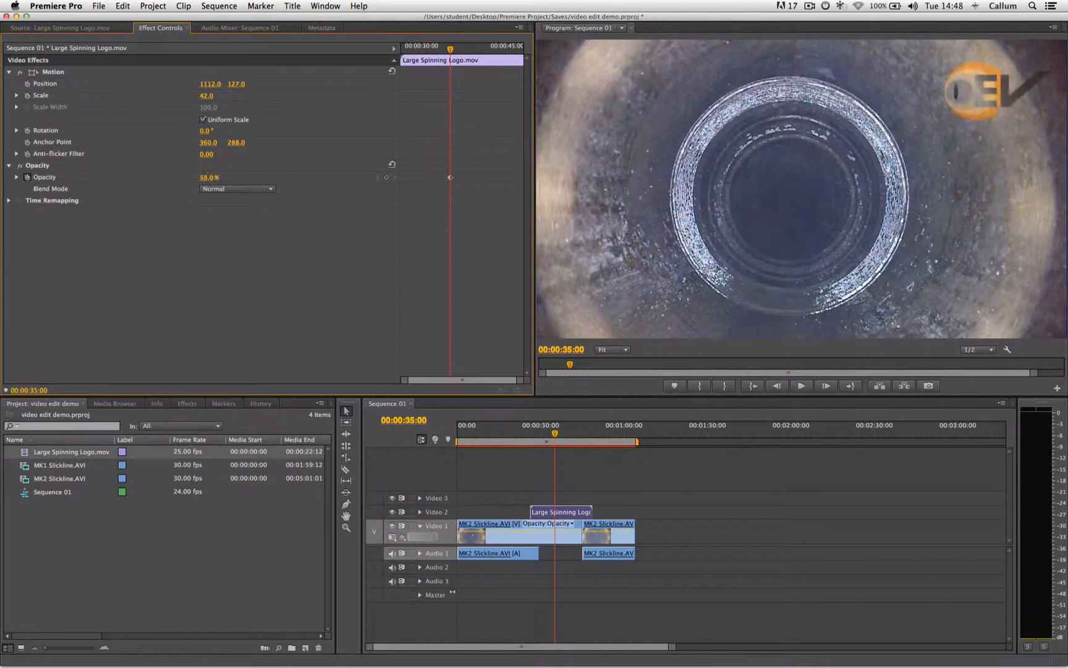
type("60")
key("Return")
type("25")
key("Return")
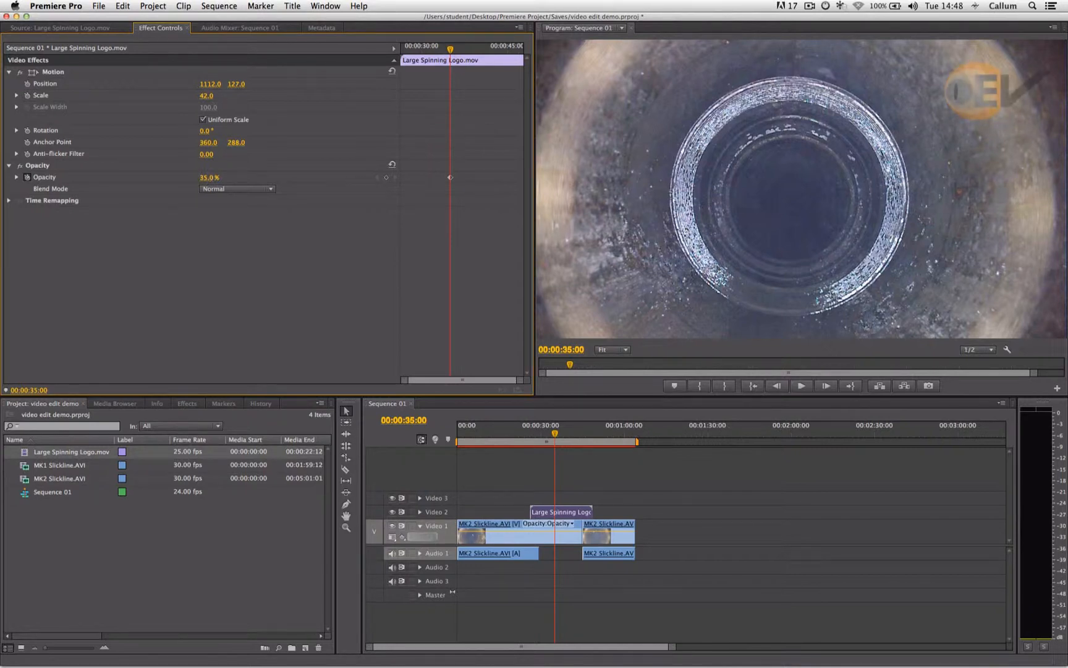
Deselect the logo clip and play the sequence from 00:00:32:10 to preview the semi-transparent logo.
left_click(615, 484)
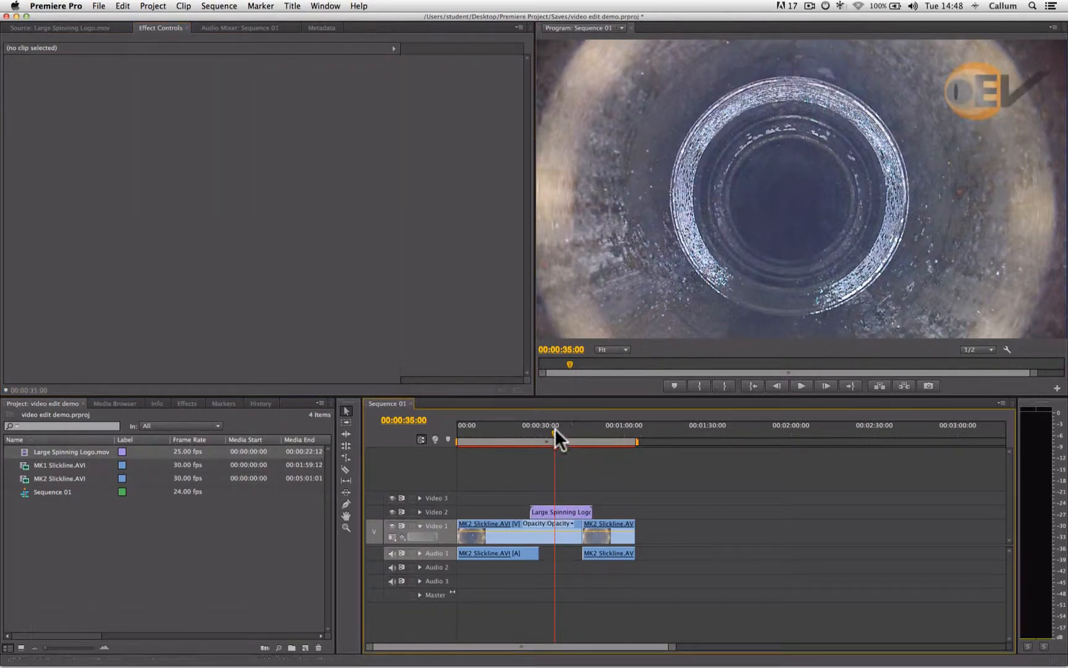
left_click_drag(554, 429, 546, 432)
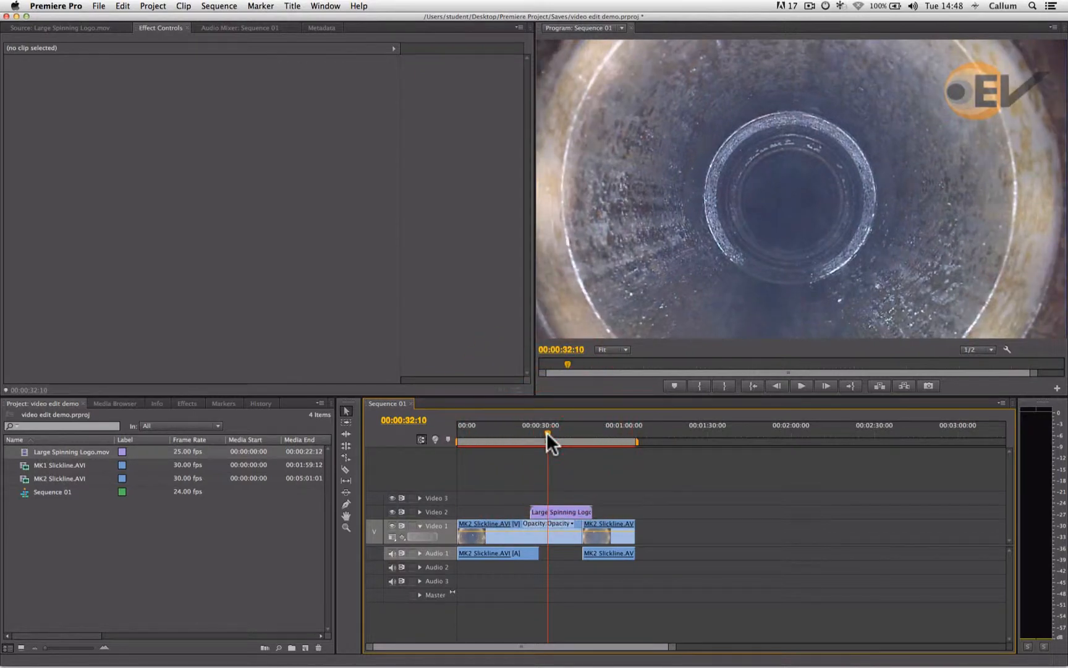
key("space")
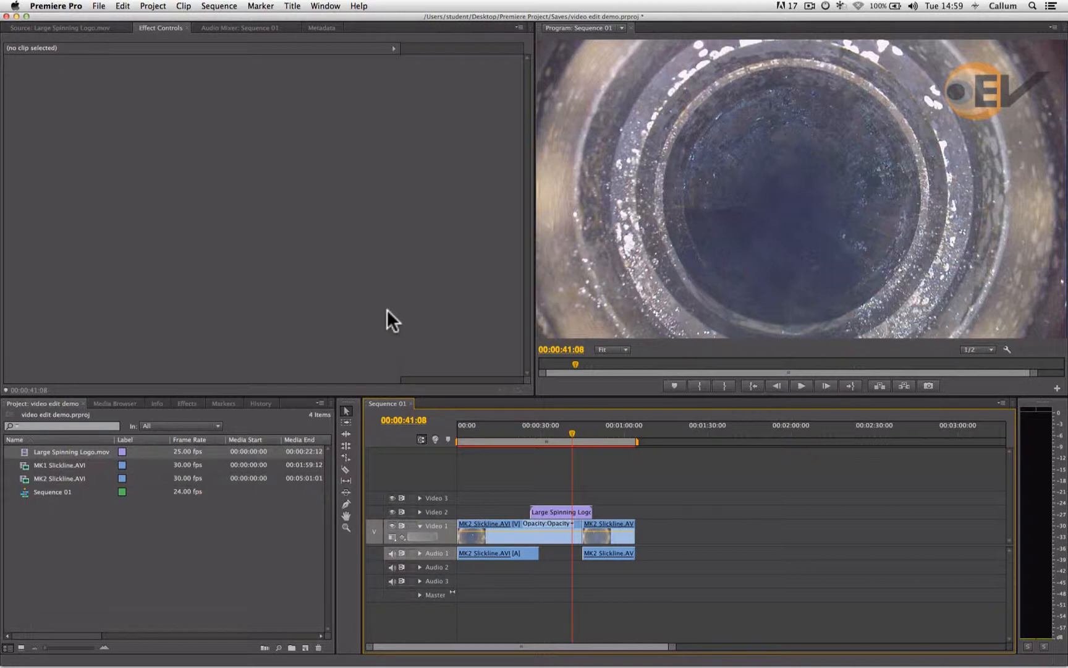
Create a default still title named Title 01 at 1280 × 720 with square pixels.
left_click(293, 5)
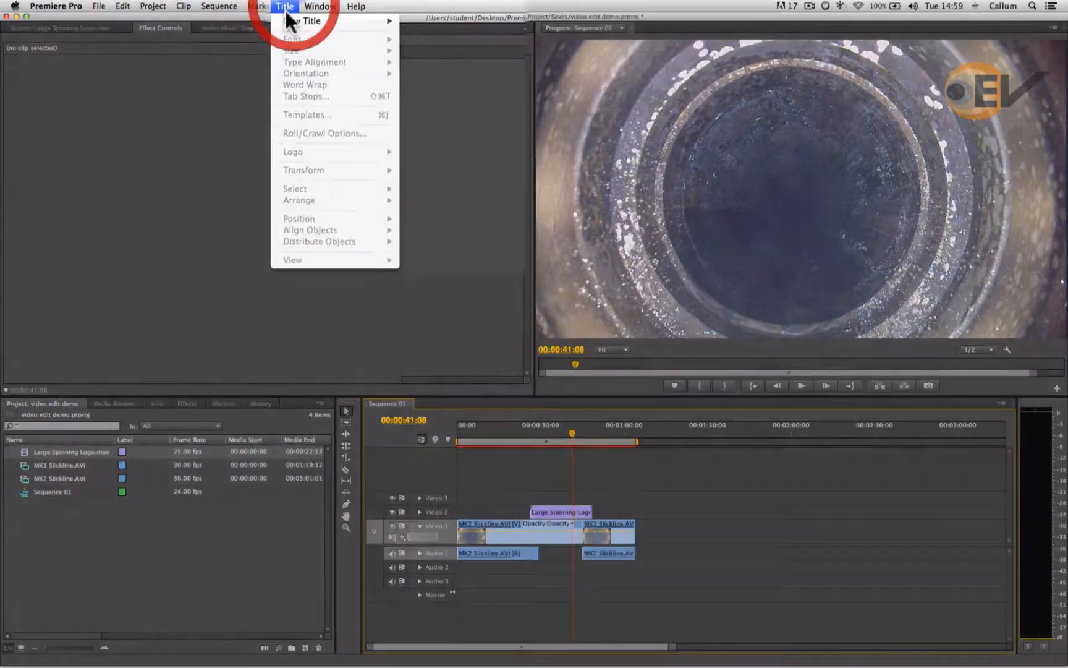
mouse_move(311, 23)
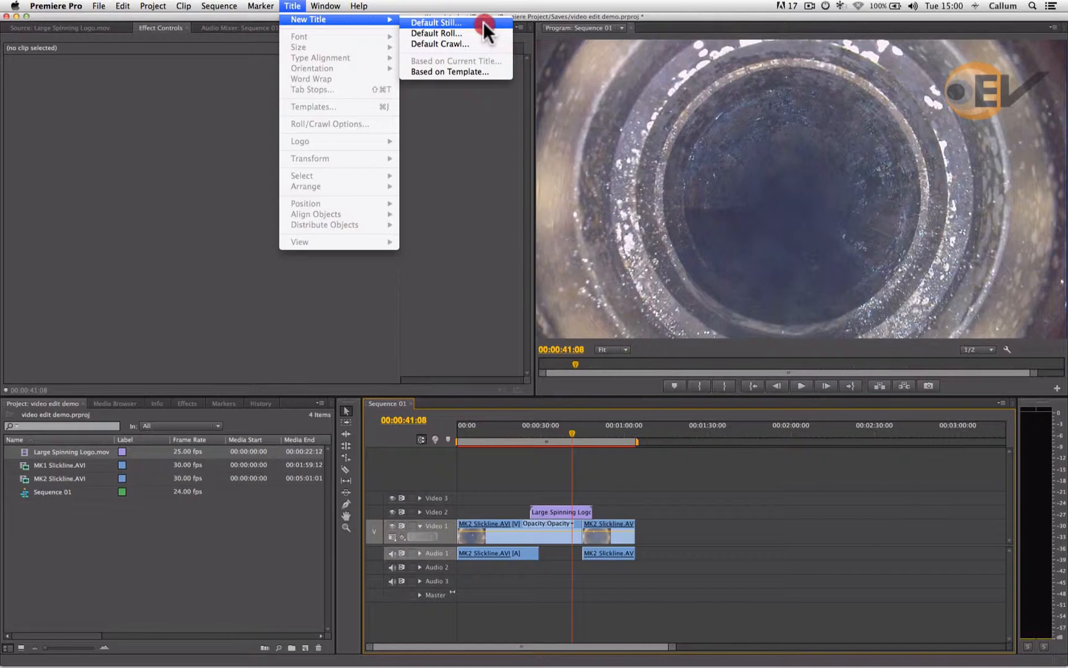
left_click(484, 21)
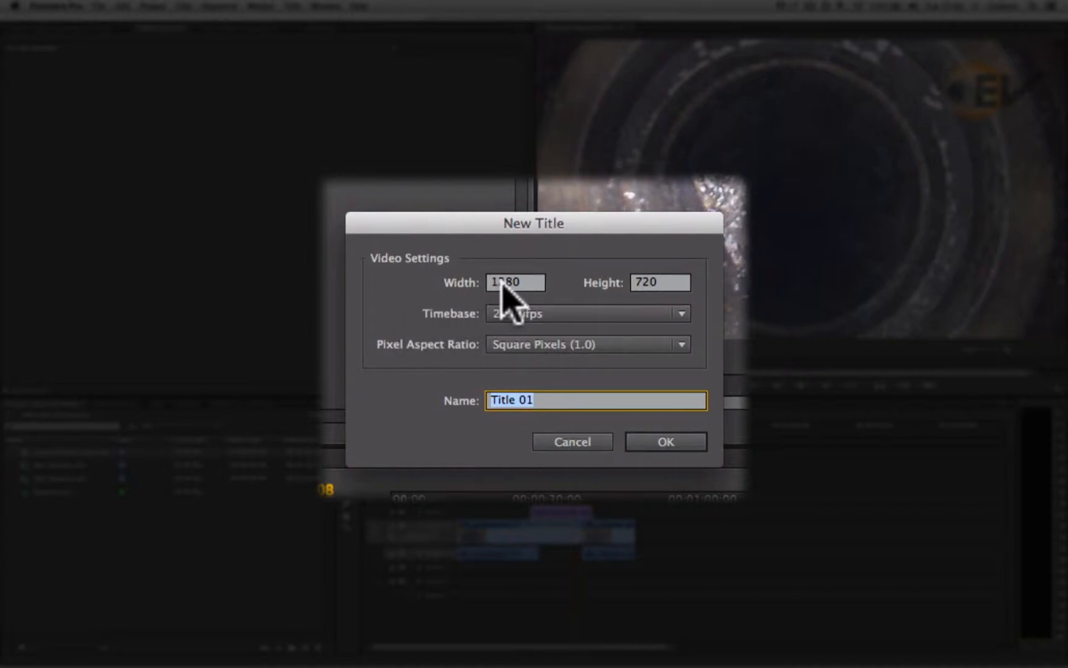
left_click(685, 443)
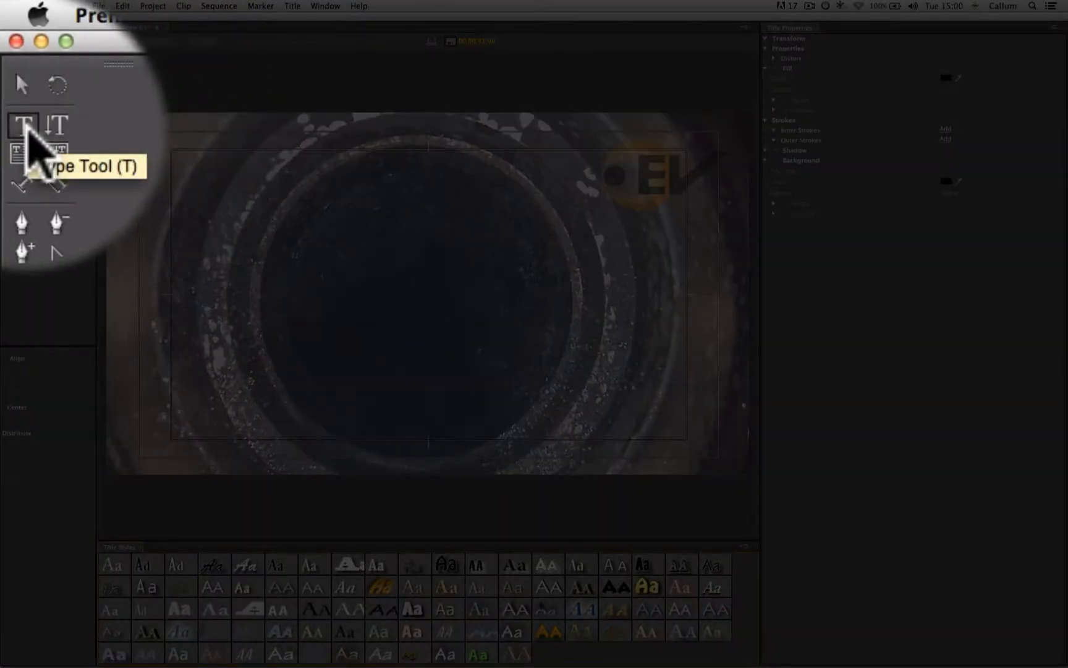
Draw a text box about 936 by 333 across the middle of the title frame and enter "Video Demo".
left_click(27, 125)
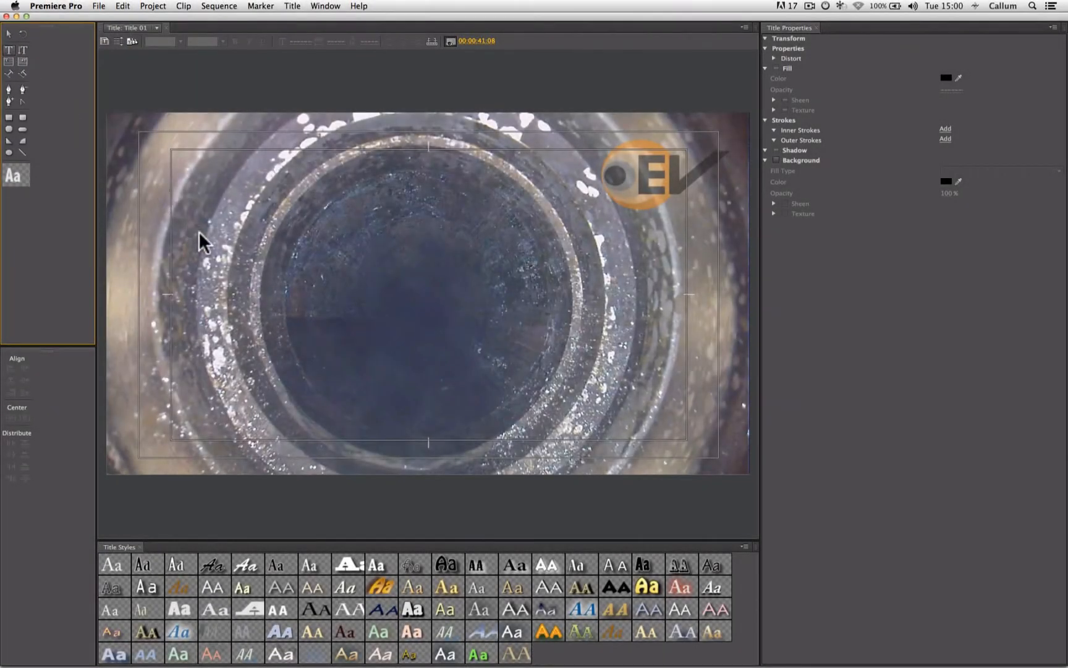
left_click_drag(194, 254, 662, 419)
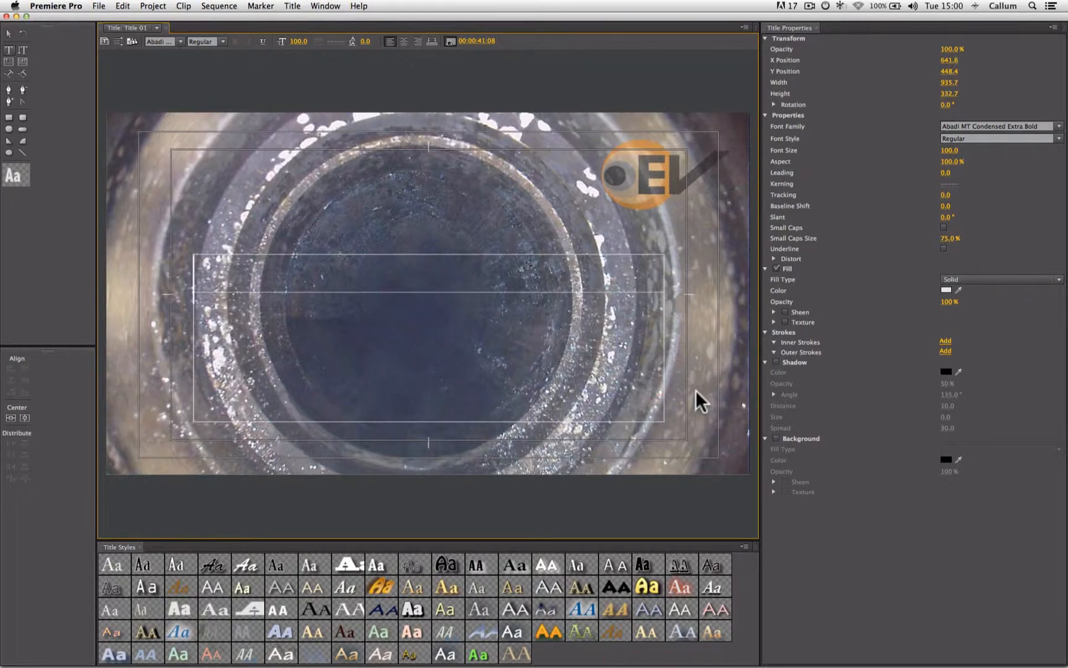
type("V")
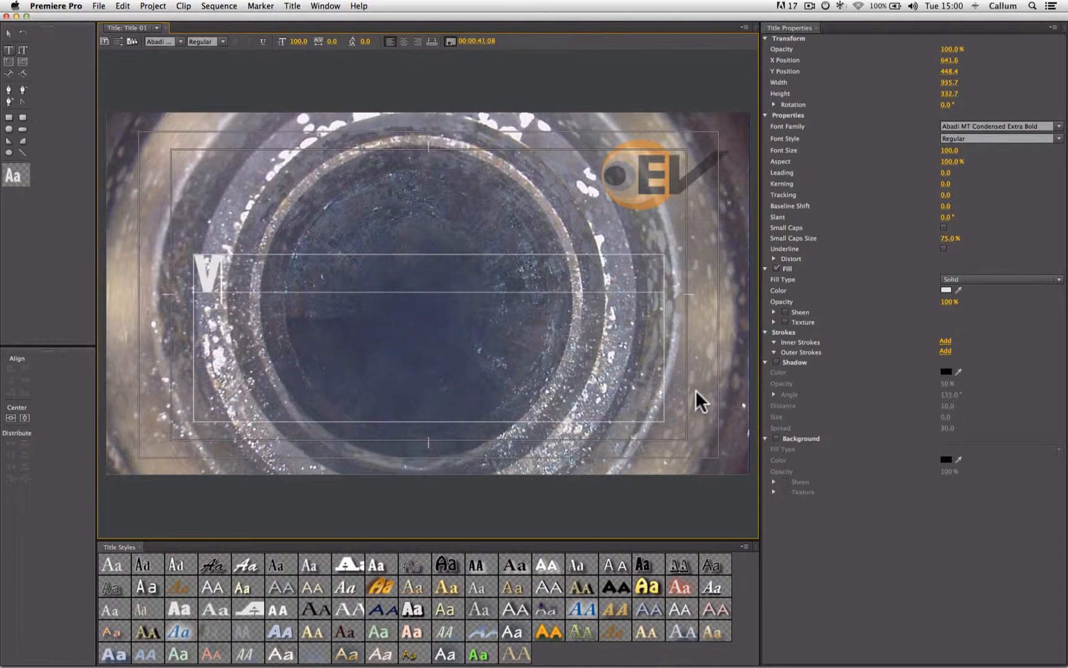
type("ideo")
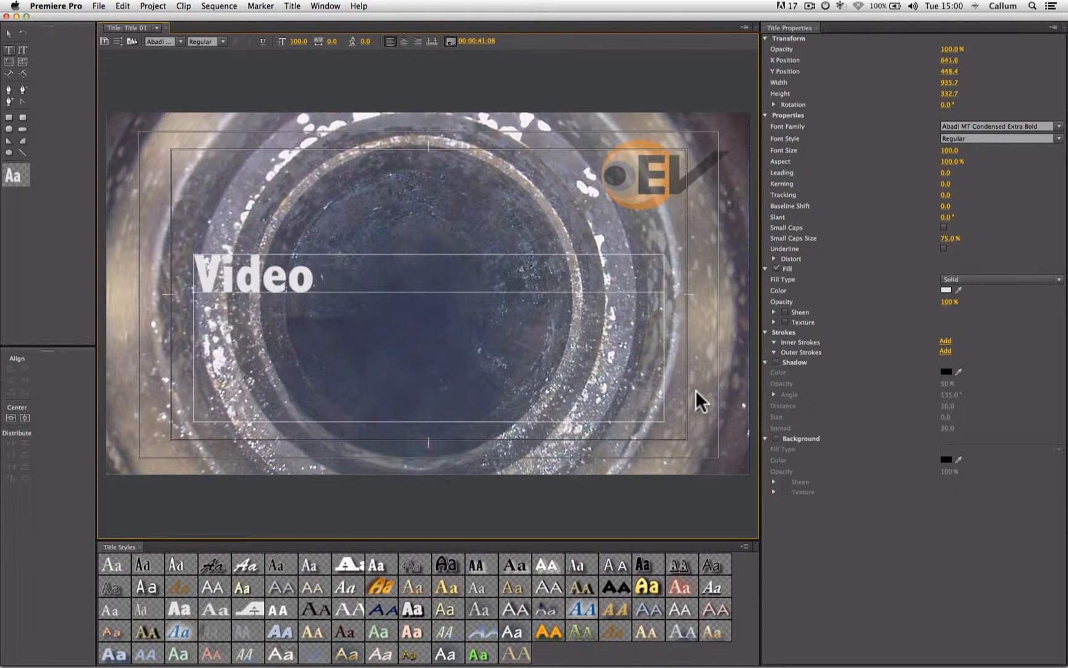
type(" Demo")
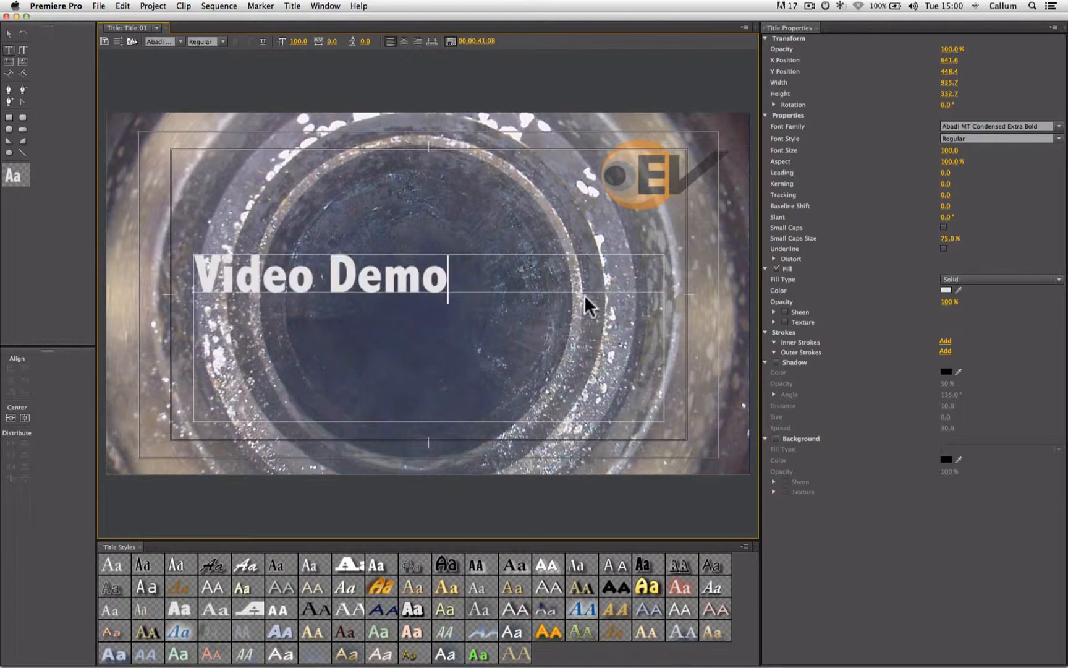
Change the font of the "Video Demo" text to Ayuthaya and look at its available font styles.
left_click_drag(443, 280, 193, 278)
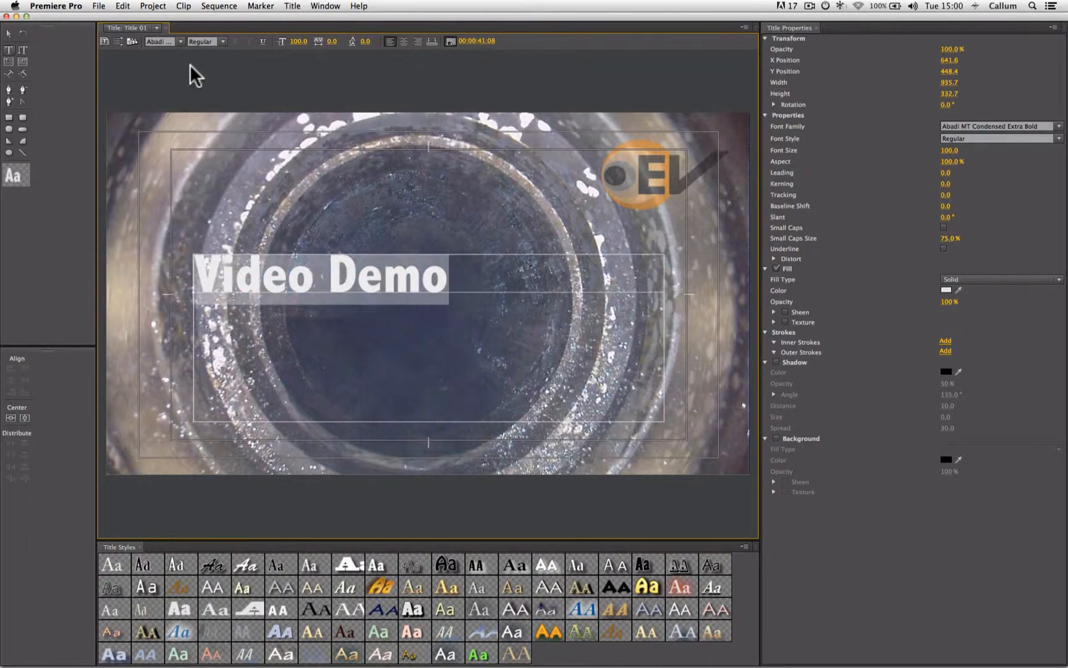
left_click(178, 39)
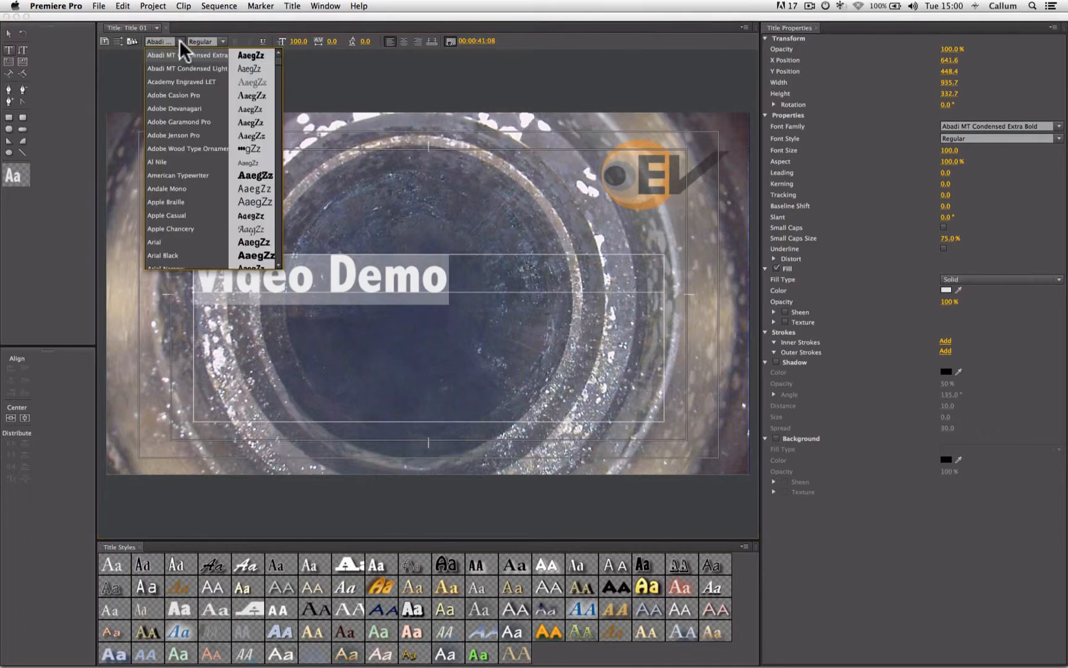
scroll(190, 207, "down", 5)
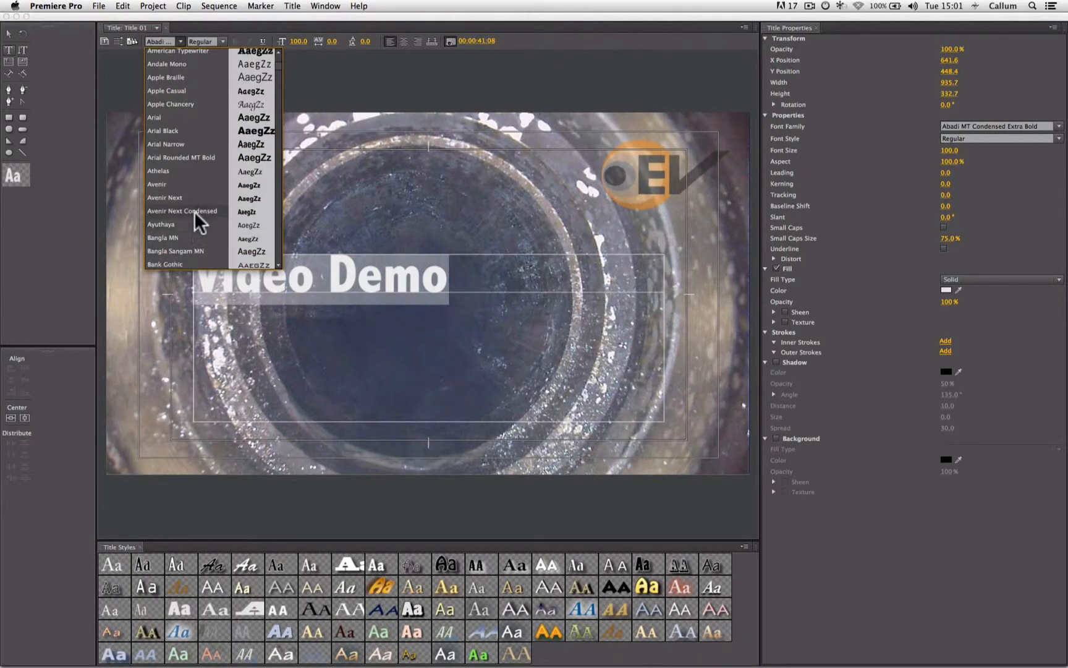
left_click(196, 219)
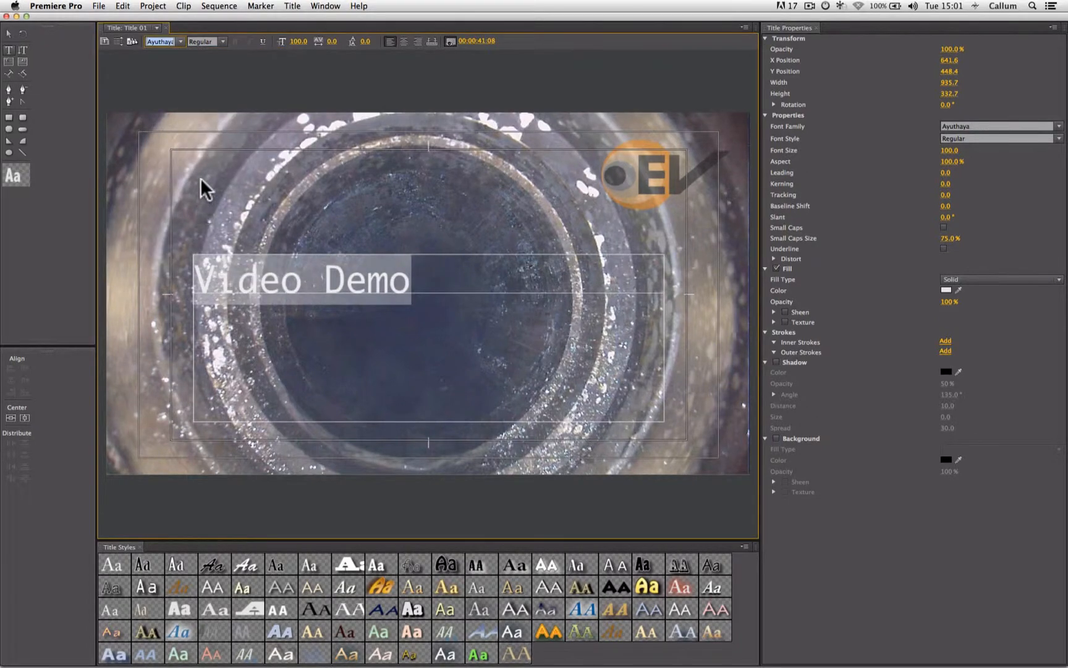
left_click(219, 41)
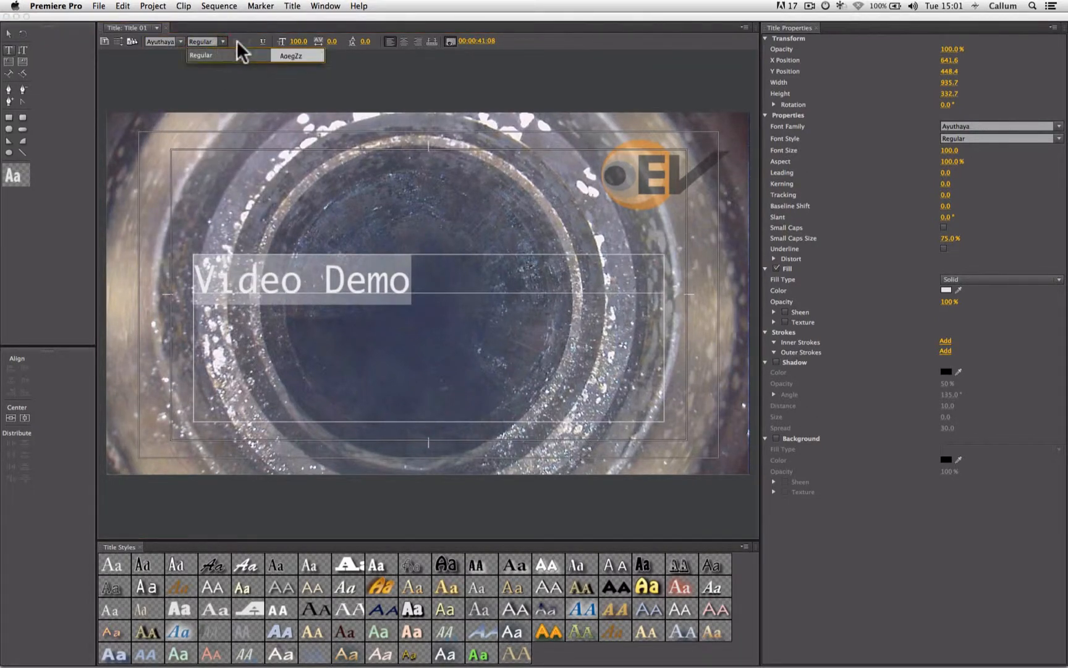
Center-align the "Video Demo" text and enlarge its font size to 196.
left_click(405, 38)
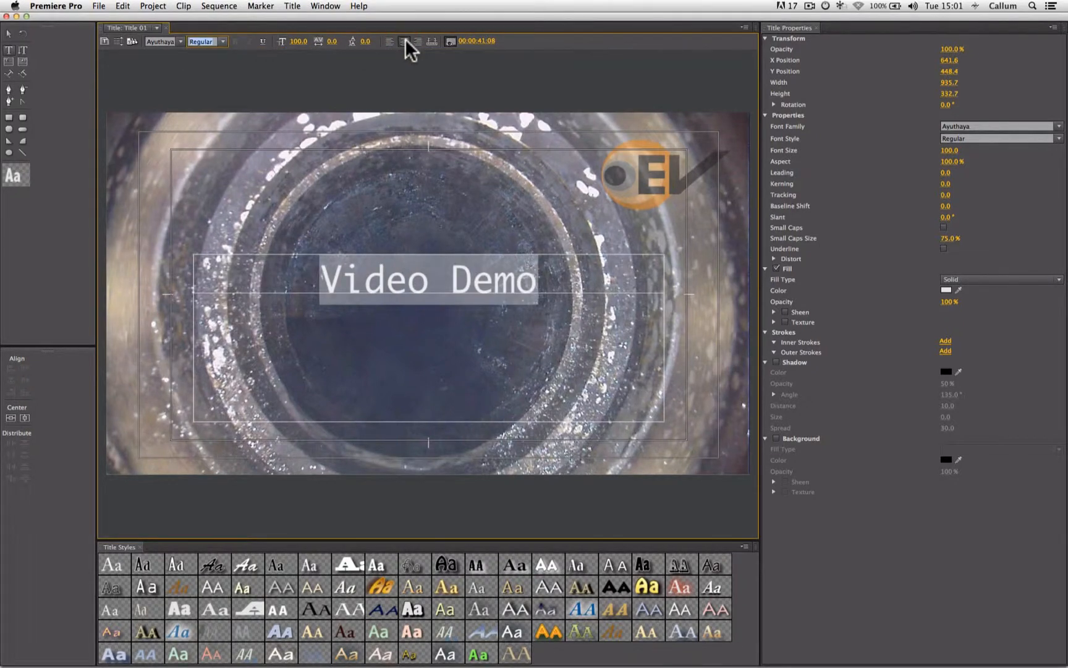
left_click_drag(292, 40, 352, 40)
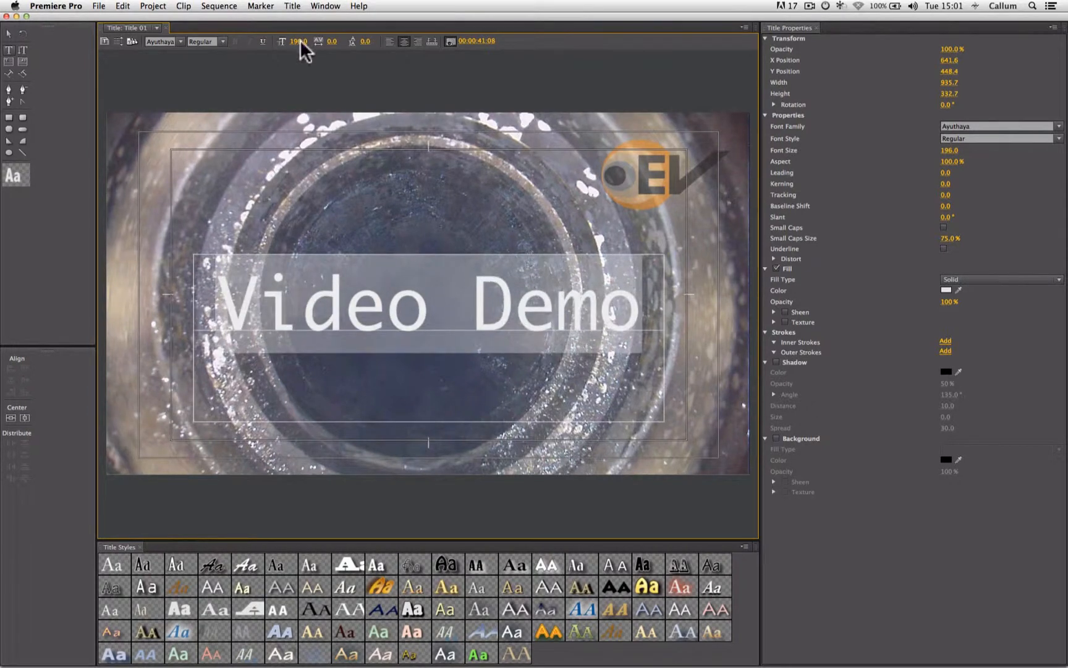
left_click(369, 79)
Set the fill color of the "Video Demo" text to red F03034.
left_click(946, 288)
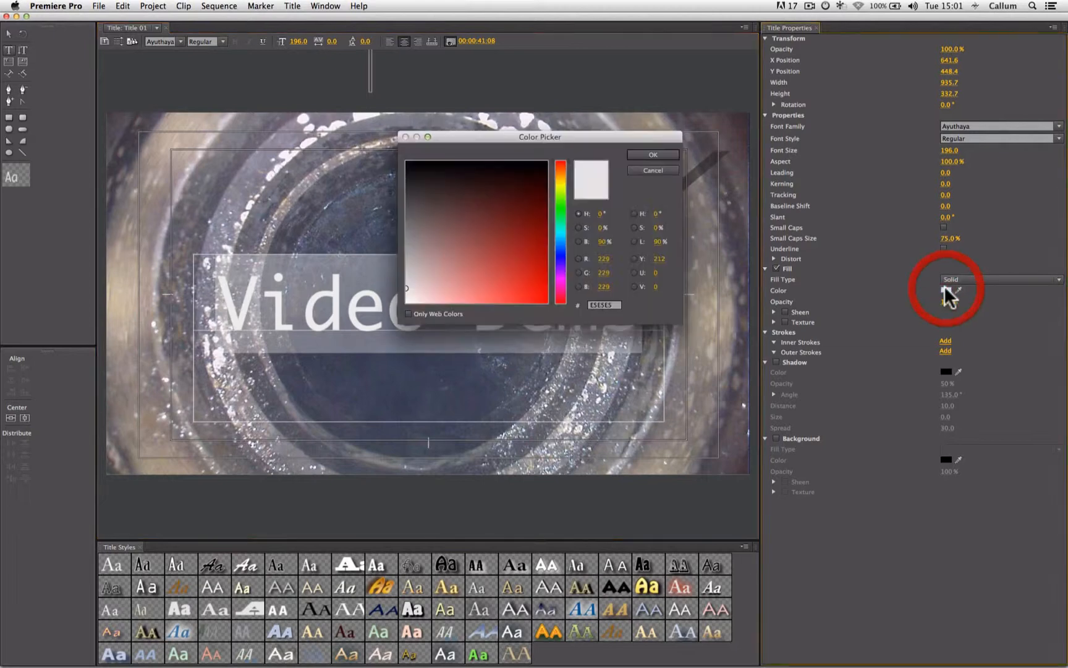
left_click_drag(503, 268, 530, 270)
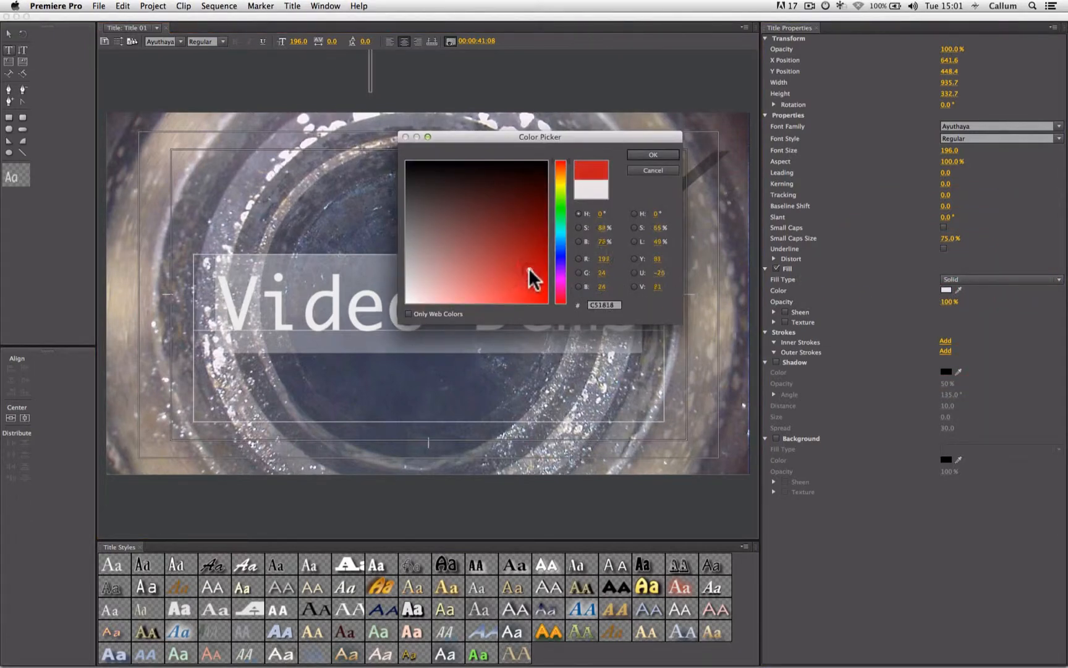
left_click(563, 209)
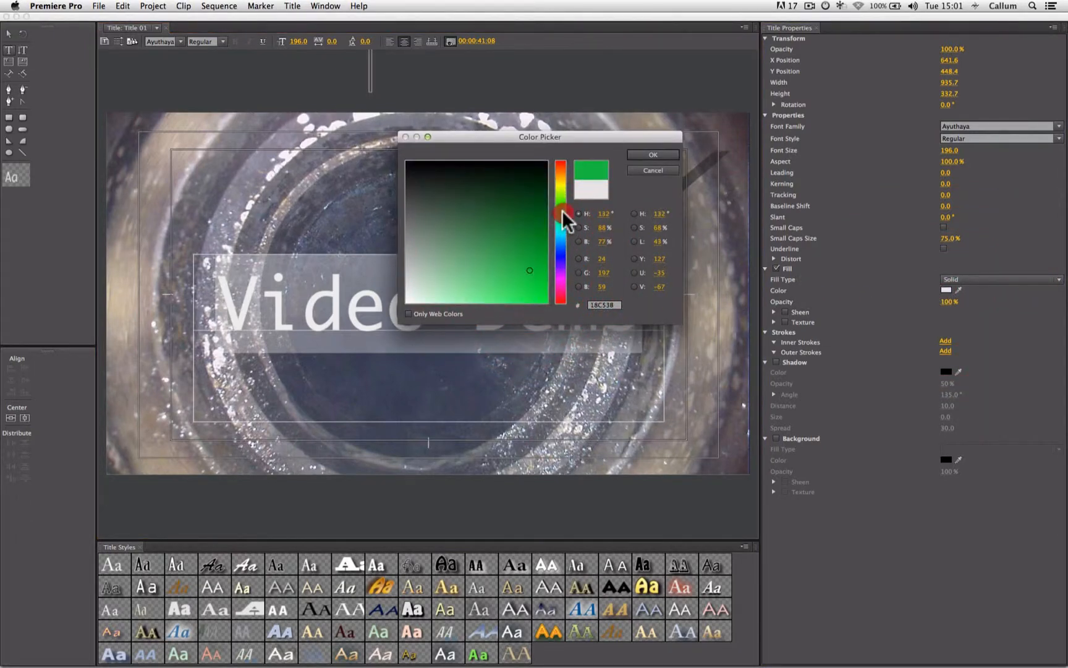
left_click_drag(563, 216, 518, 294)
left_click(531, 271)
left_click(637, 150)
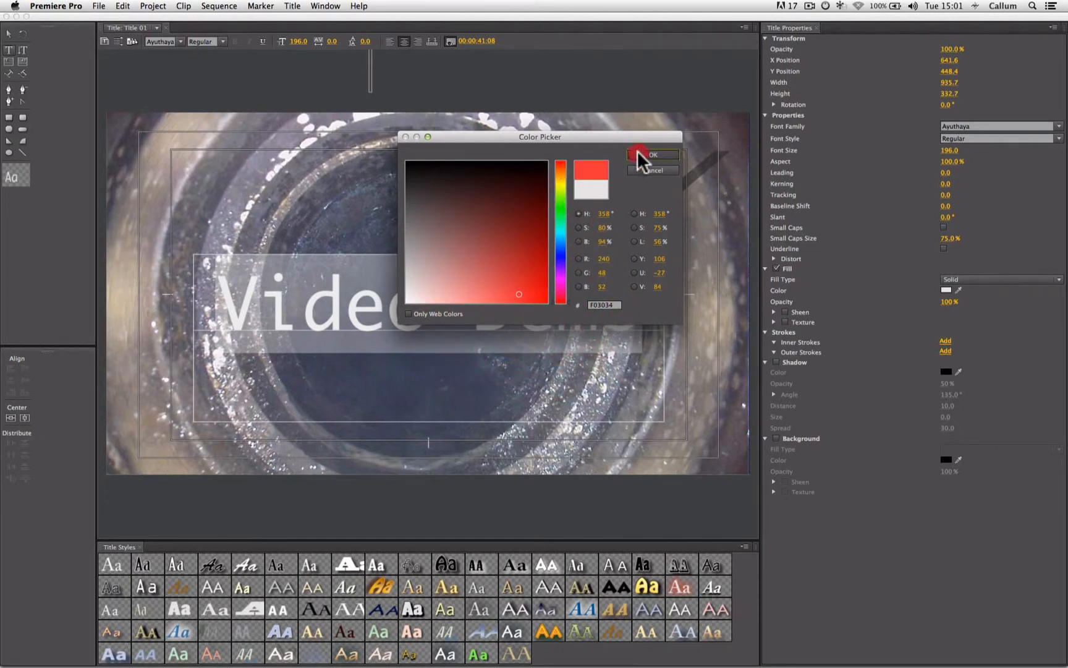
left_click(677, 250)
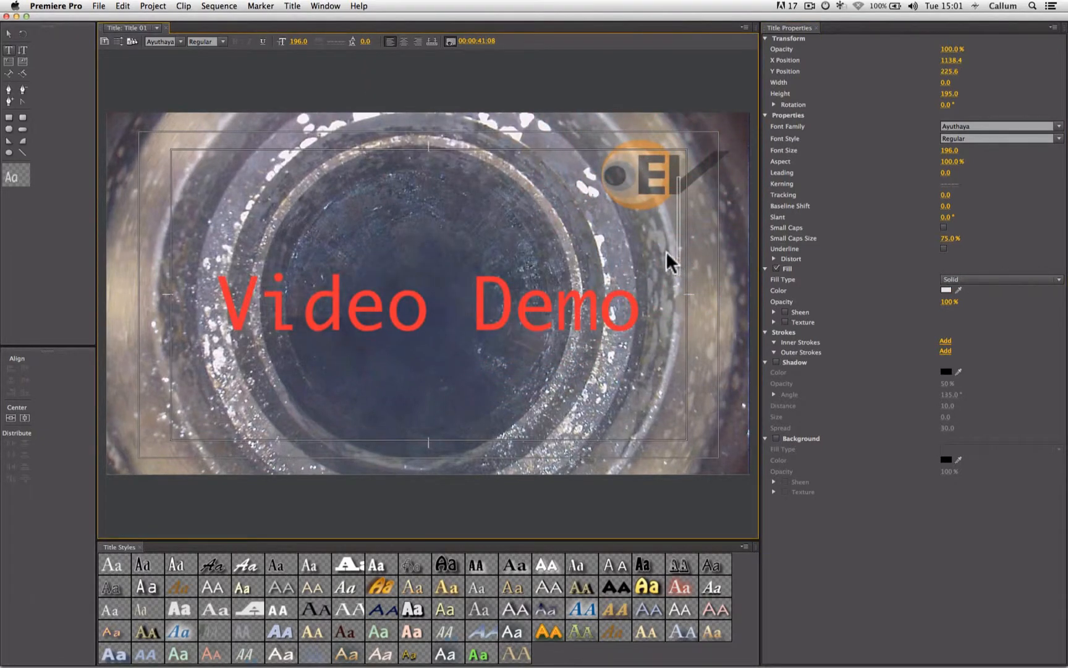
Add a shadow to the "Video Demo" text with angle -166°, distance 52, size 13 and spread 78.
left_click(649, 281)
left_click_drag(628, 318, 219, 293)
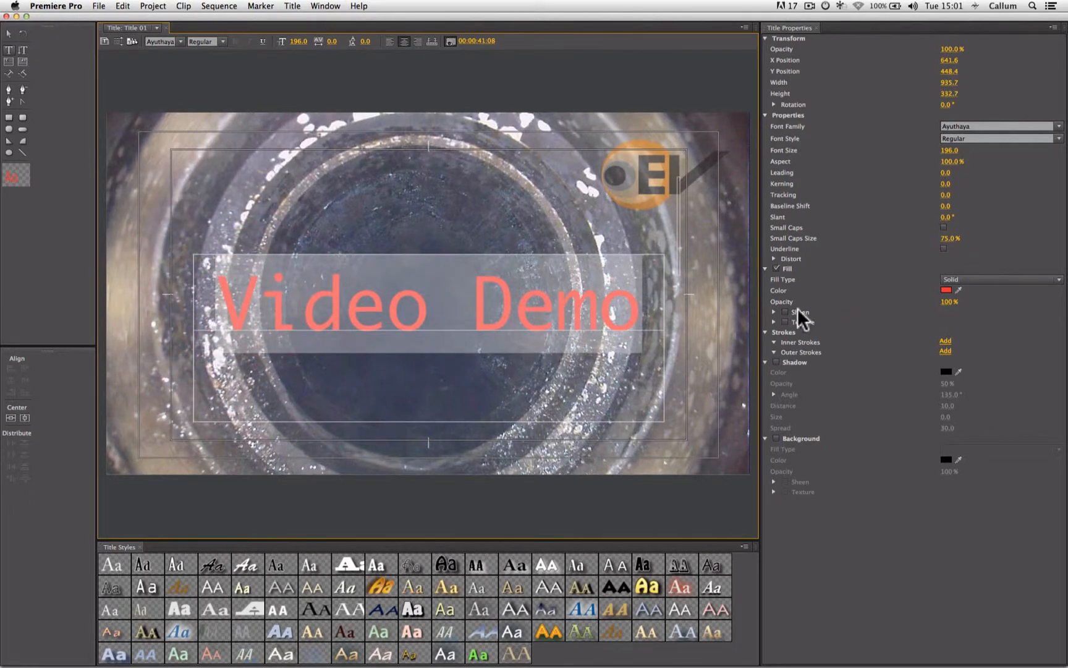
left_click(776, 362)
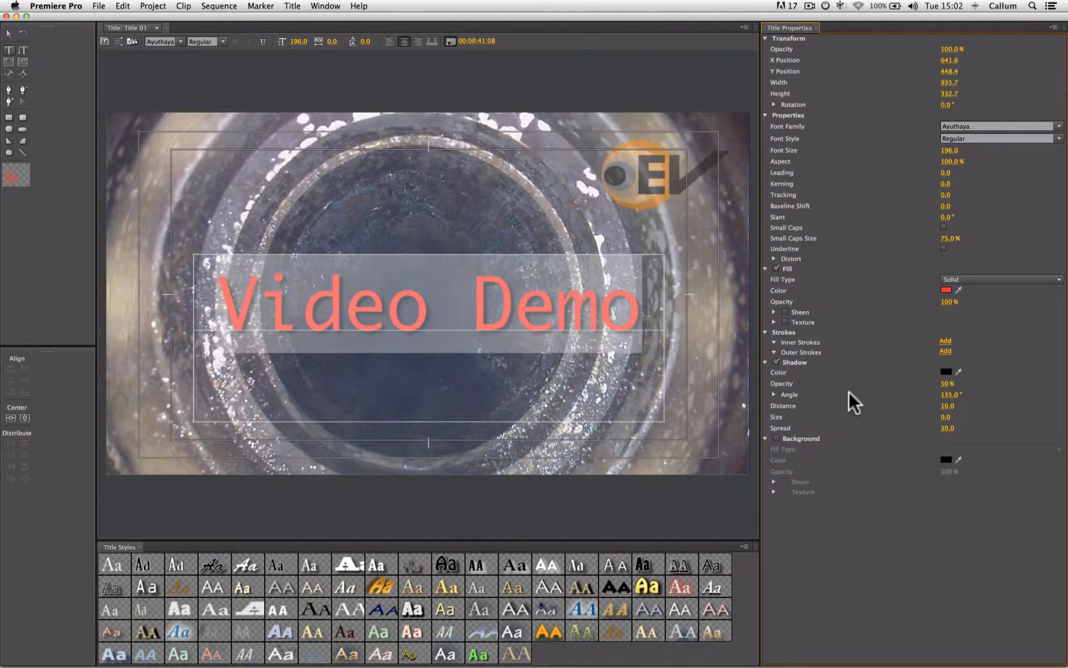
mouse_move(952, 394)
left_mouse_down()
mouse_move(1026, 394)
mouse_move(948, 412)
mouse_move(963, 428)
mouse_move(943, 414)
left_mouse_up()
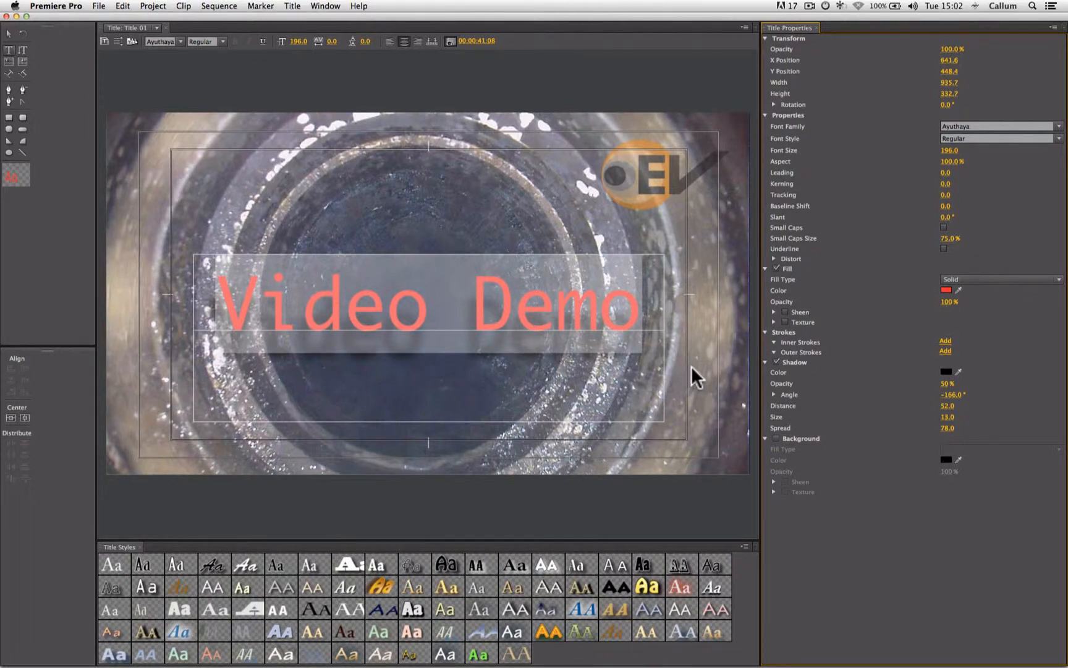
Enable a solid background for the title and set its color to white.
left_click(777, 438)
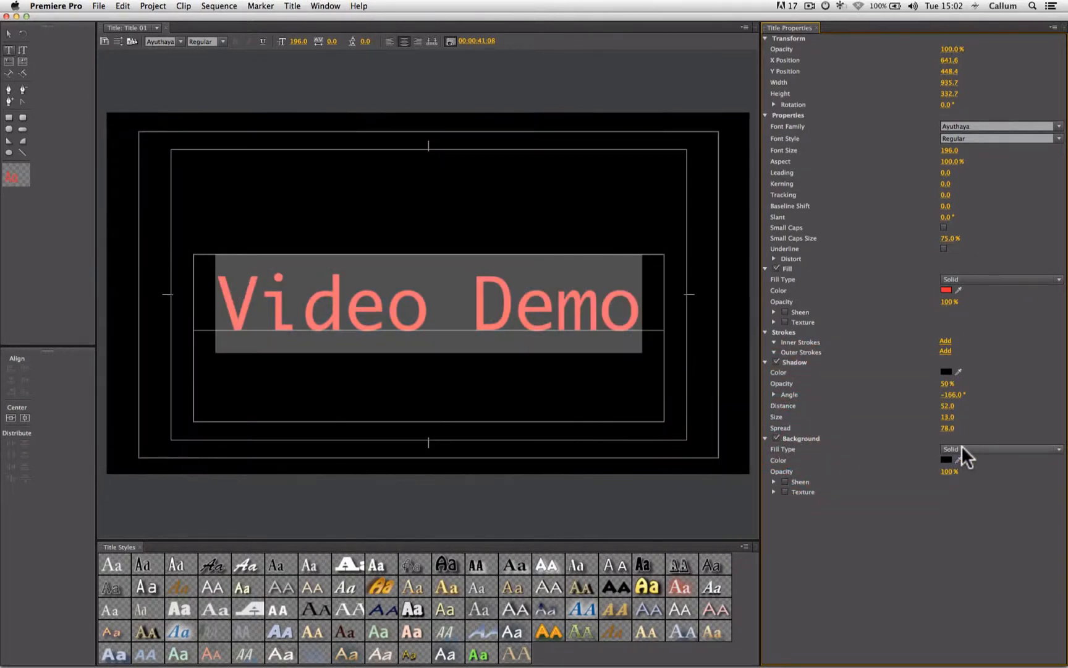
left_click(946, 459)
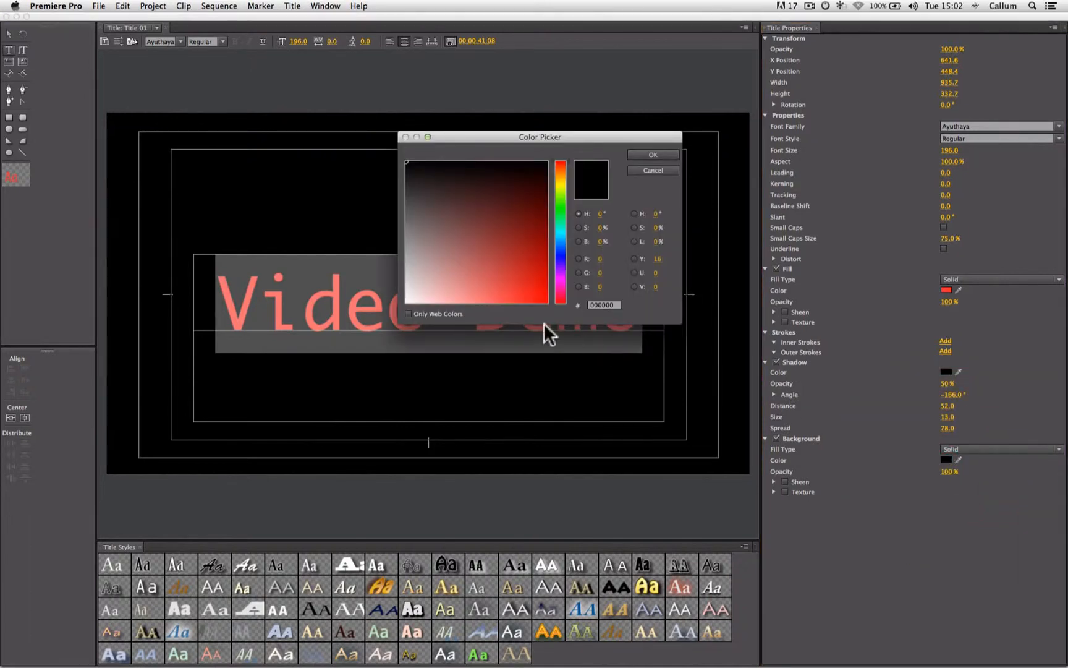
left_click(412, 295)
left_click_drag(413, 295, 407, 302)
left_click(632, 153)
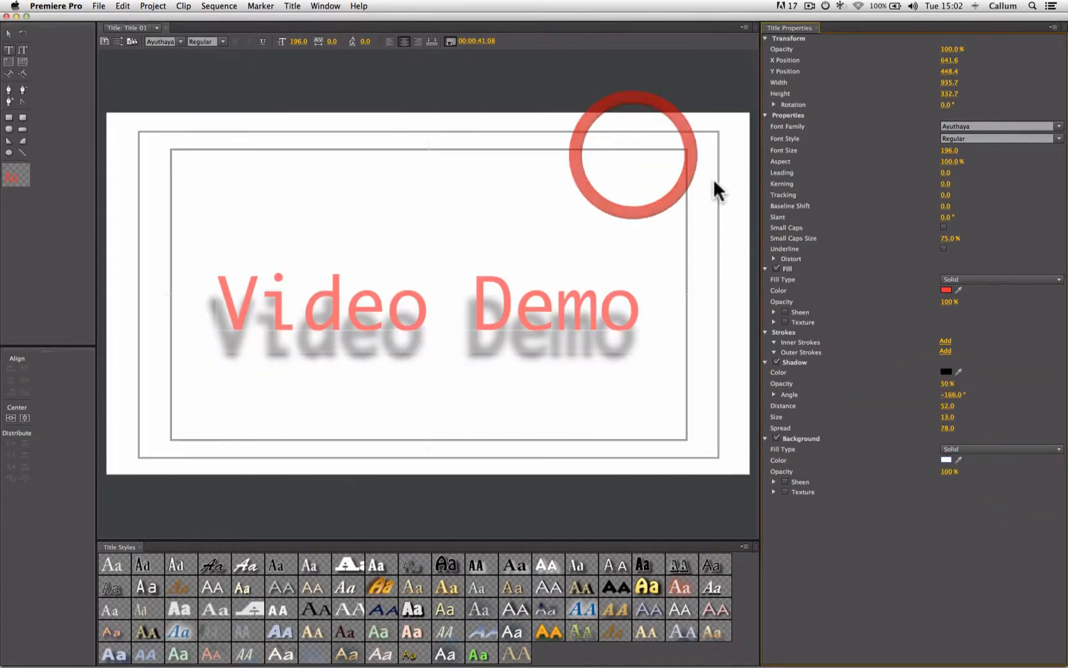
Change the title background to a 4 Color Gradient and make its upper-left color stop blue.
left_click(998, 449)
left_click_drag(998, 449, 978, 529)
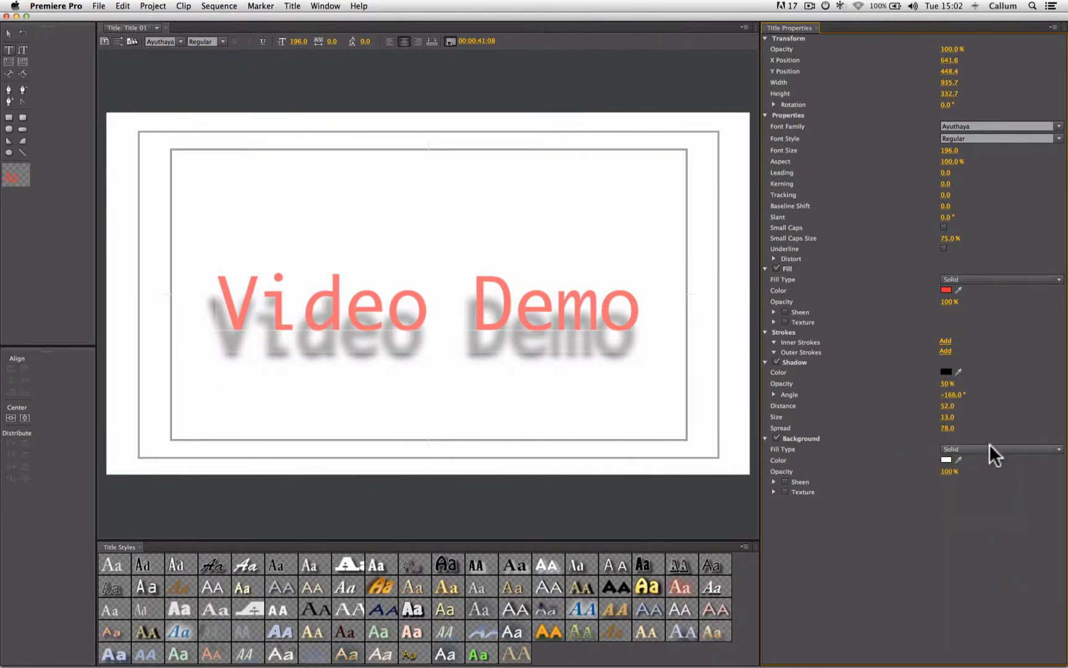
left_click_drag(996, 450, 971, 521)
left_click_drag(980, 447, 980, 488)
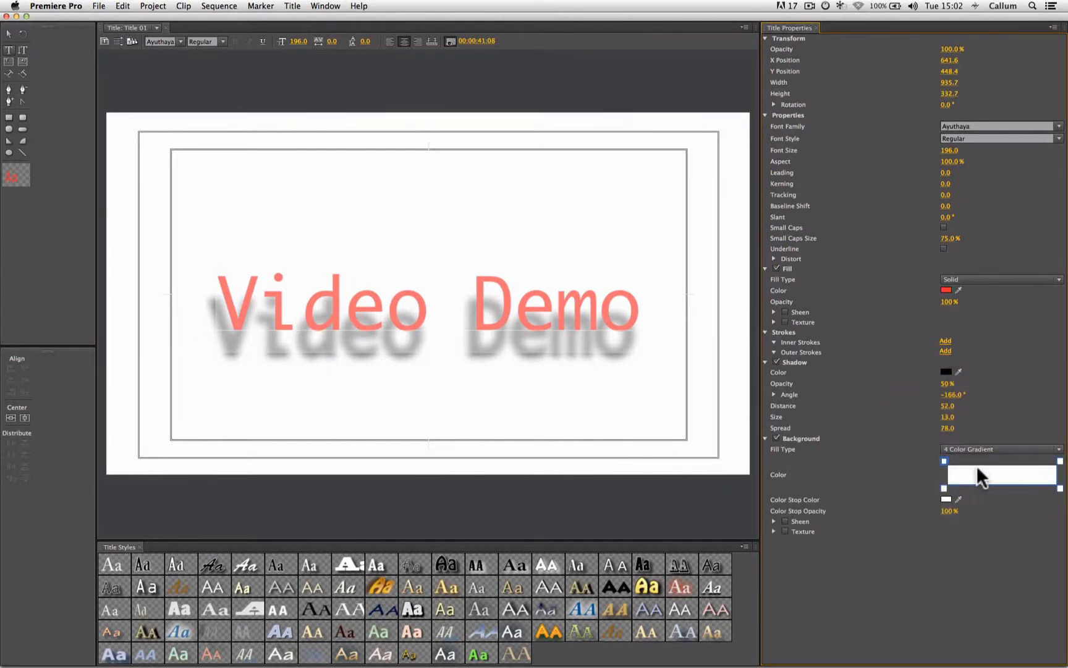
double_click(942, 458)
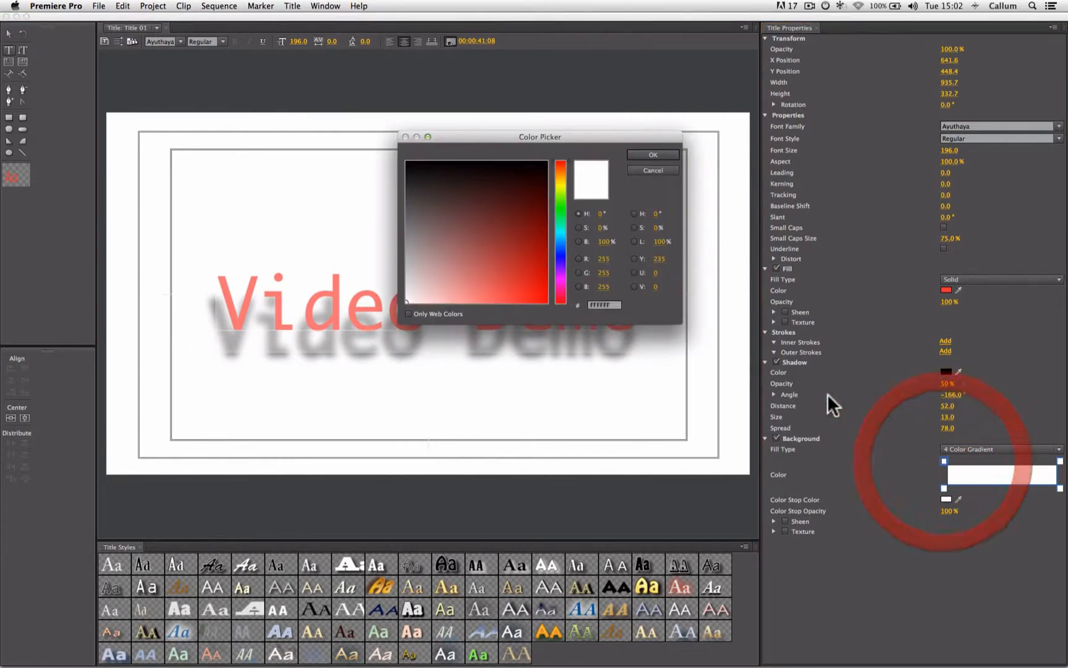
left_click(526, 257)
mouse_move(565, 241)
left_mouse_down()
mouse_move(562, 252)
mouse_move(563, 239)
left_mouse_up()
left_click(668, 154)
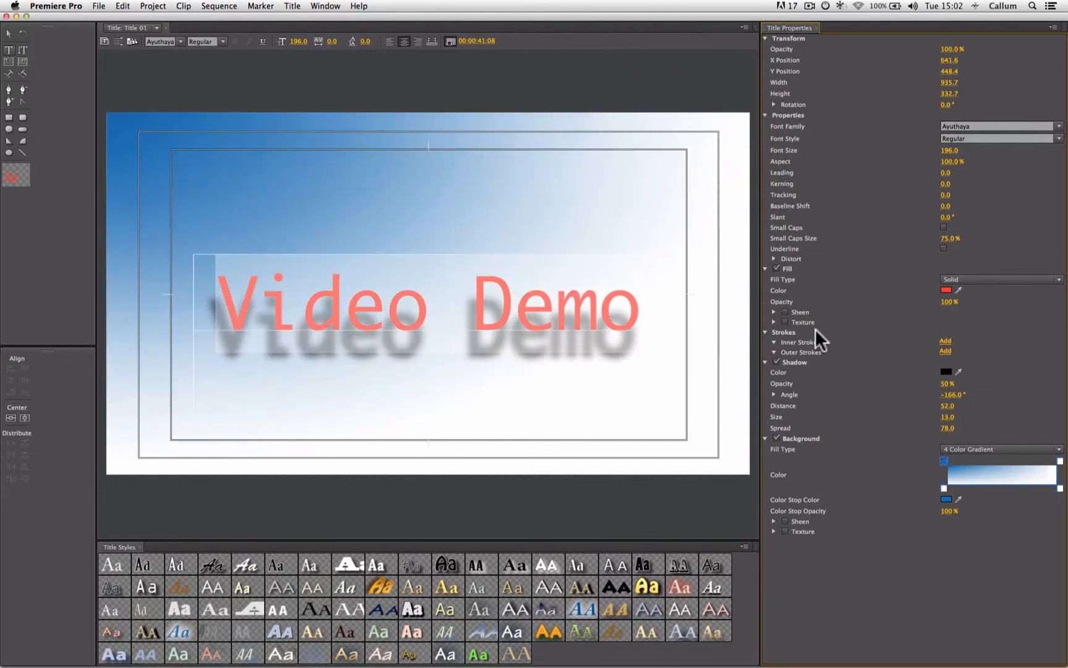
Set the lower-right color stop of the background gradient to purple and deselect the title text.
double_click(1060, 488)
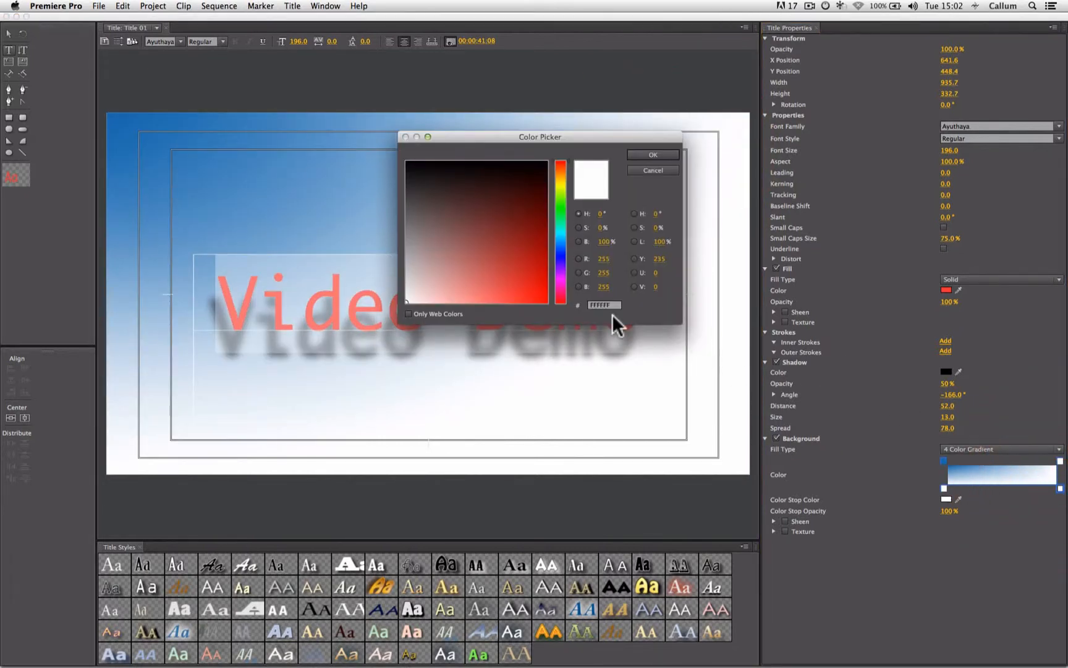
left_click_drag(560, 273, 563, 276)
left_click(476, 260)
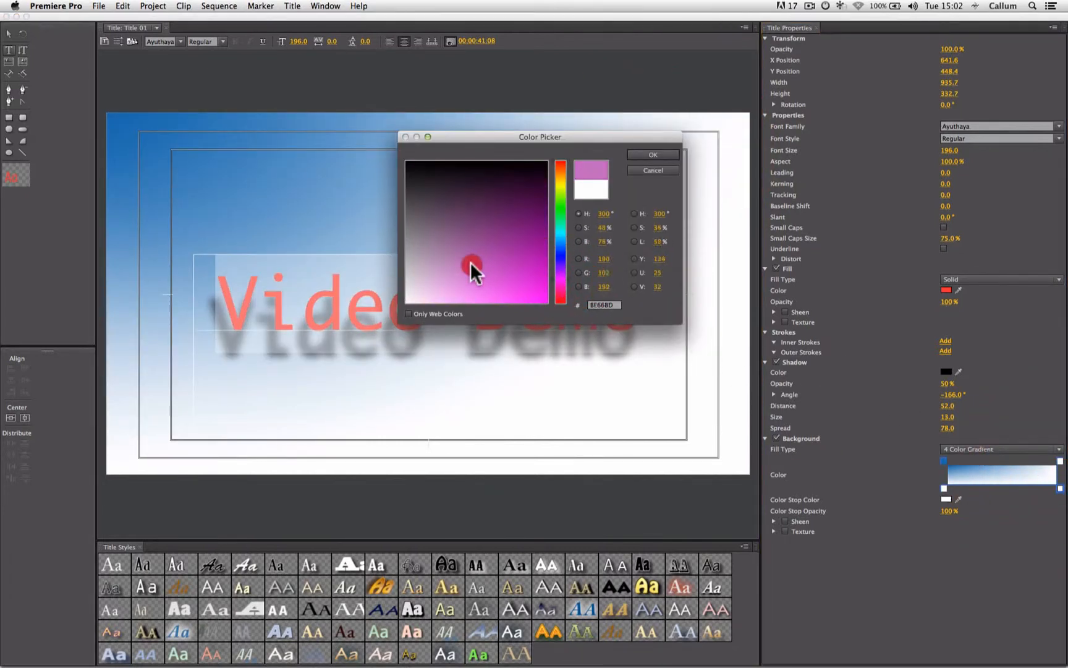
left_click(635, 154)
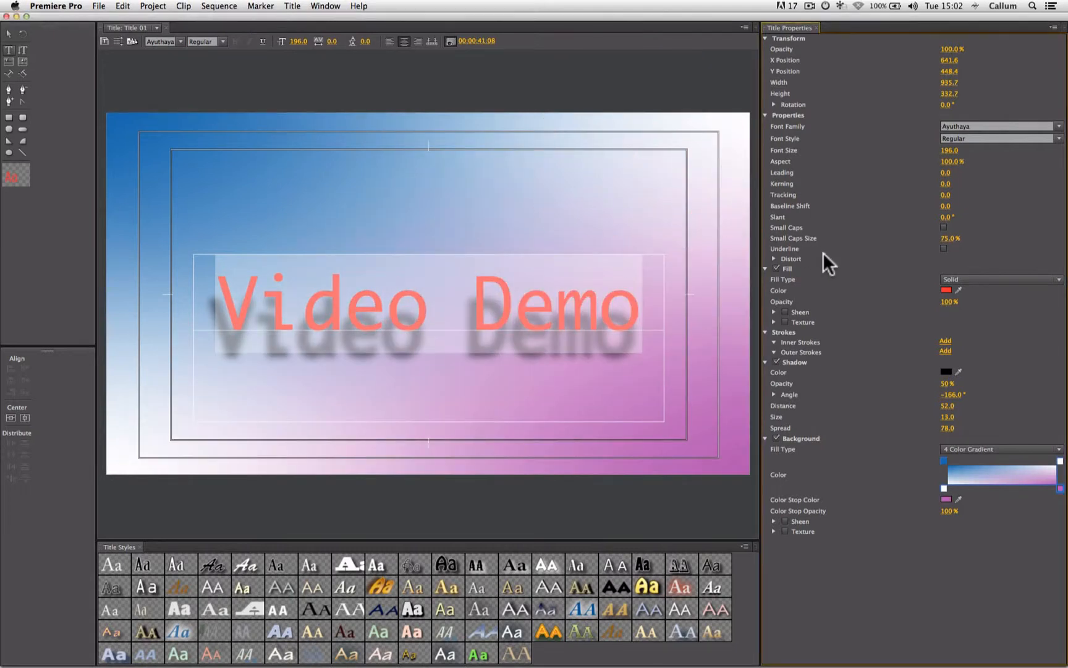
left_click(858, 269)
left_click(675, 229)
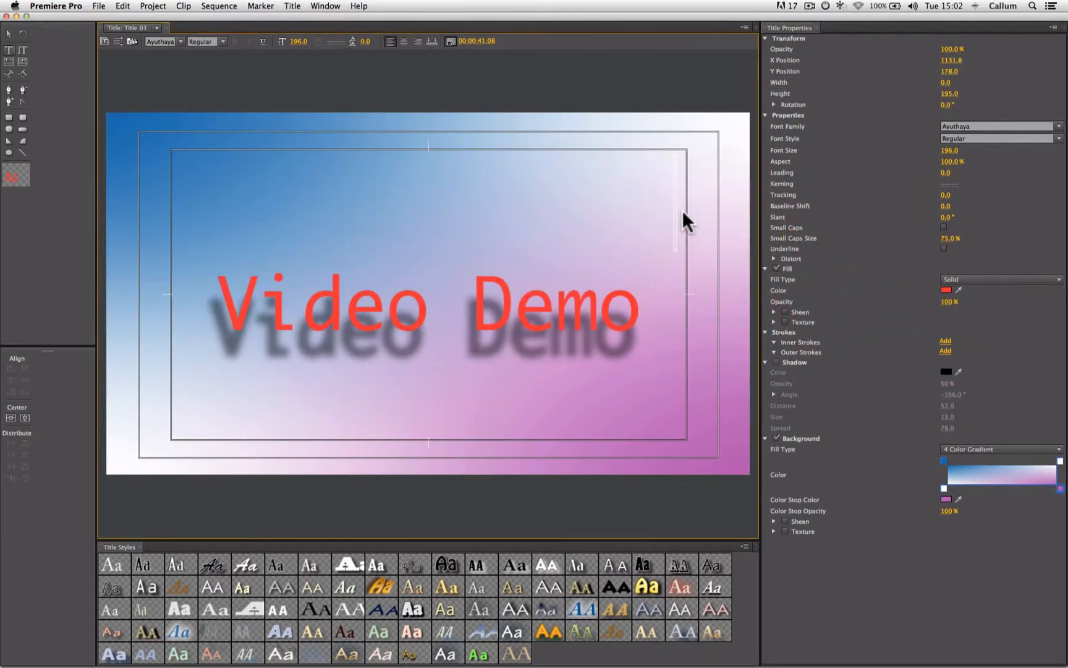
Return the title background to a Solid fill and disable the background.
left_click(1059, 449)
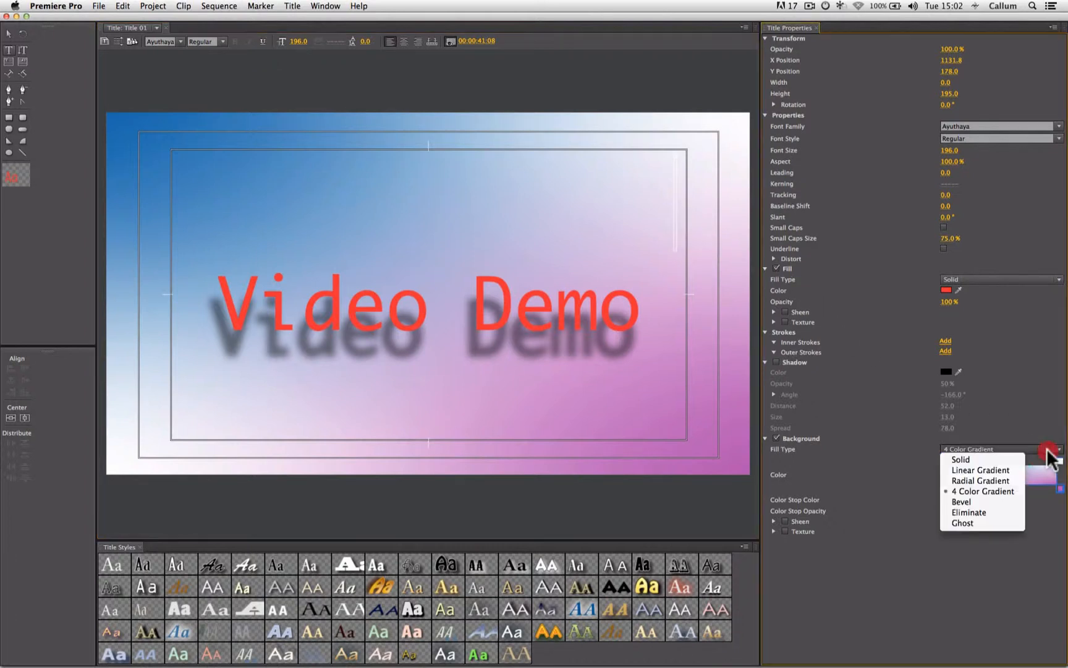
left_click(1012, 461)
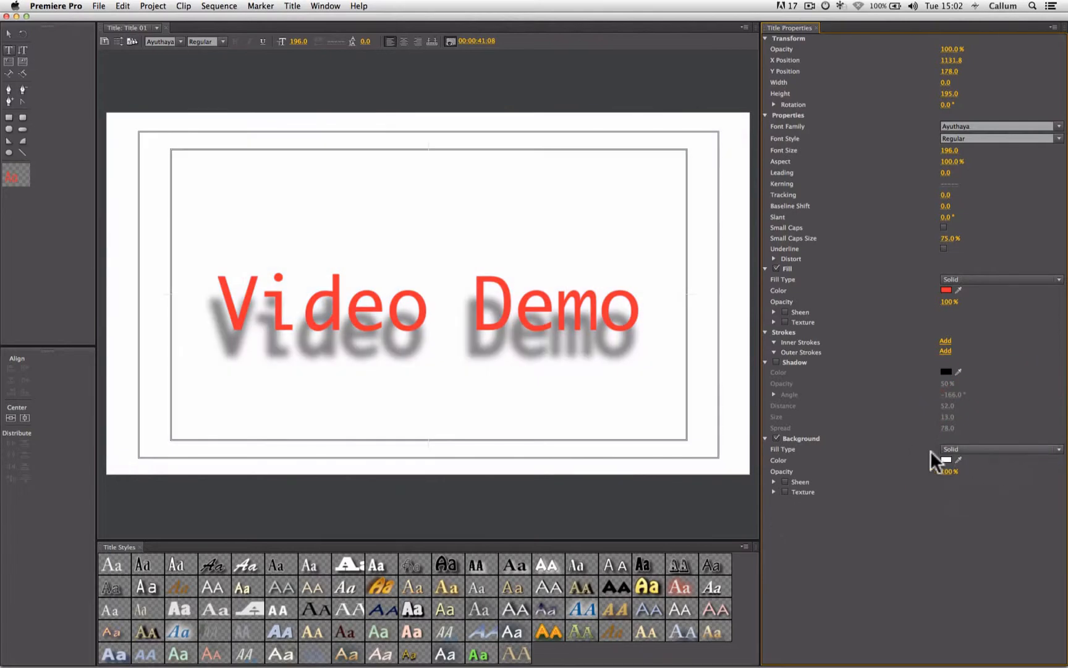
left_click(775, 438)
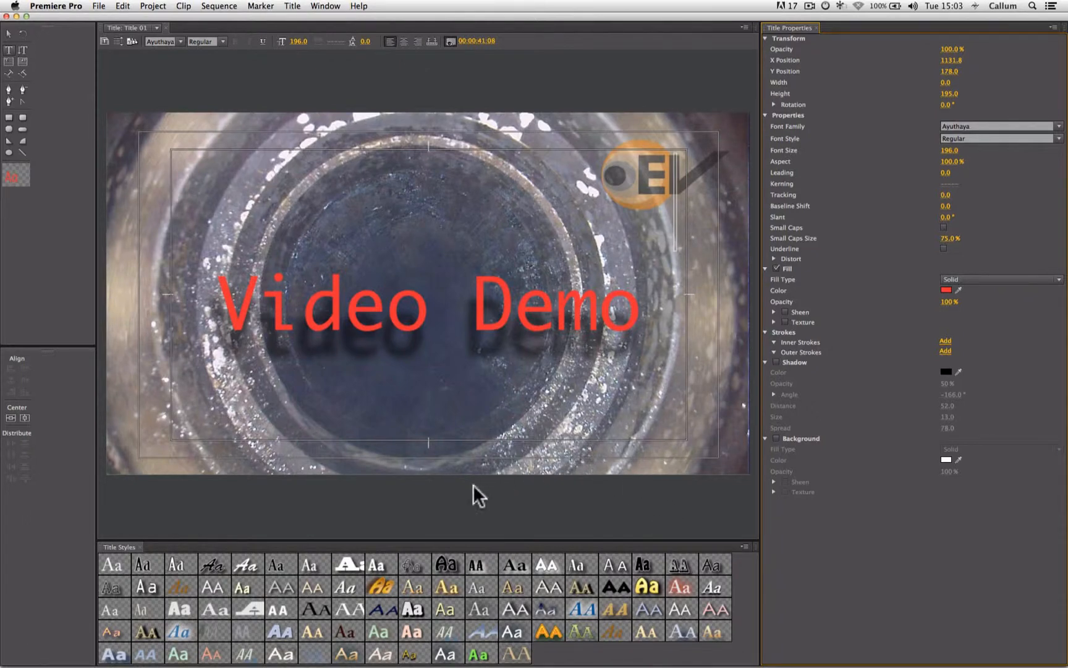
Close the title editor and briefly reopen Title 01 from the project files to check it.
left_click(6, 15)
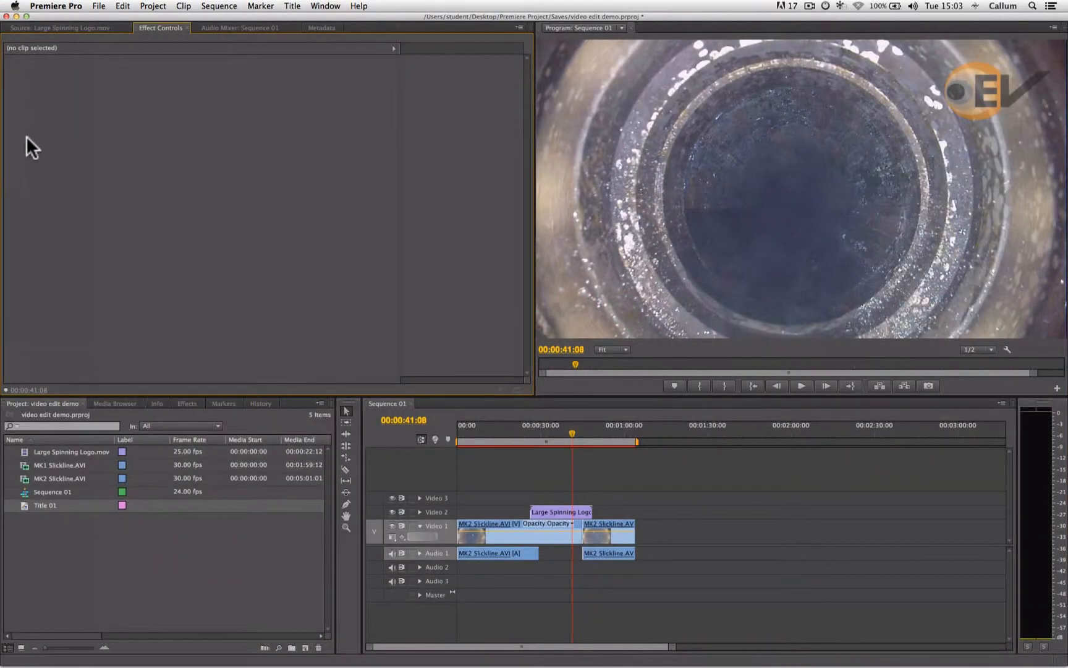
left_click(69, 537)
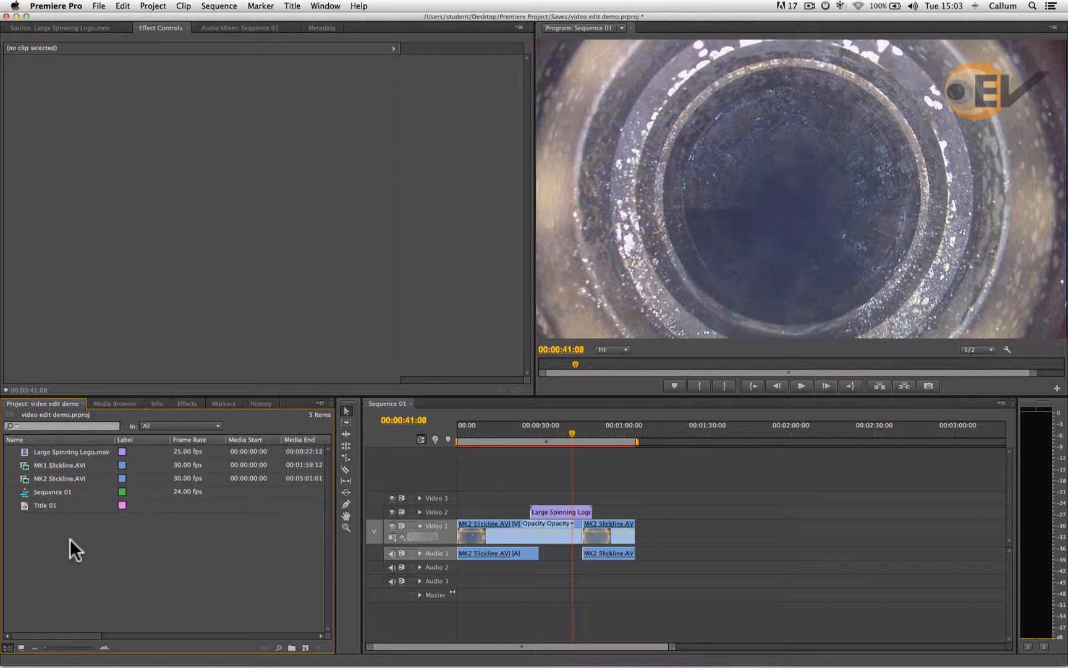
double_click(44, 505)
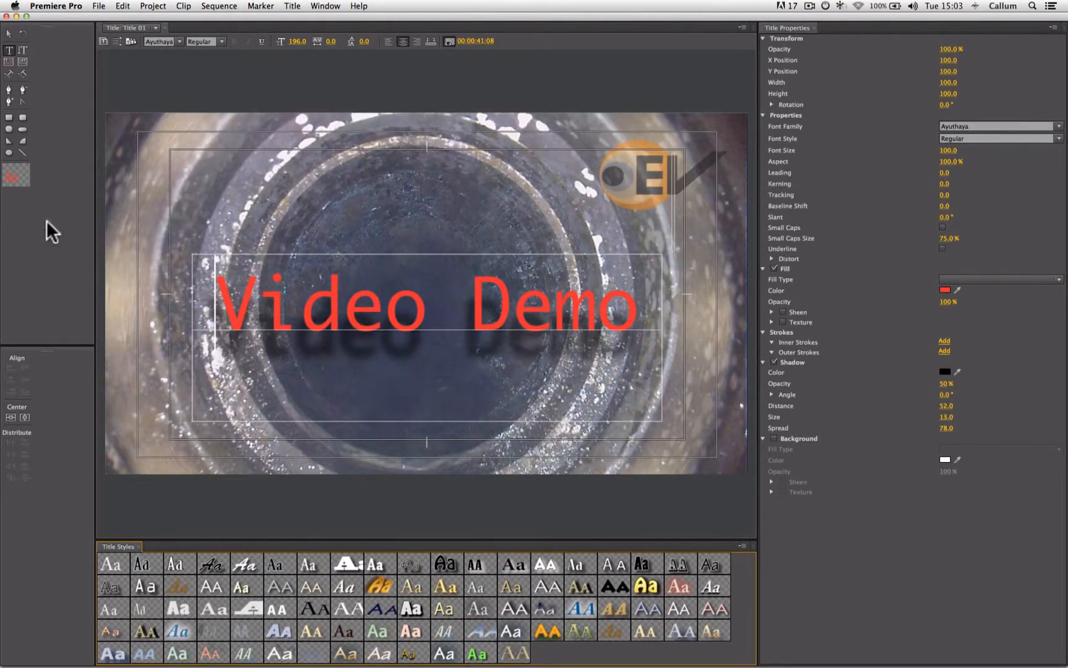
left_click(6, 16)
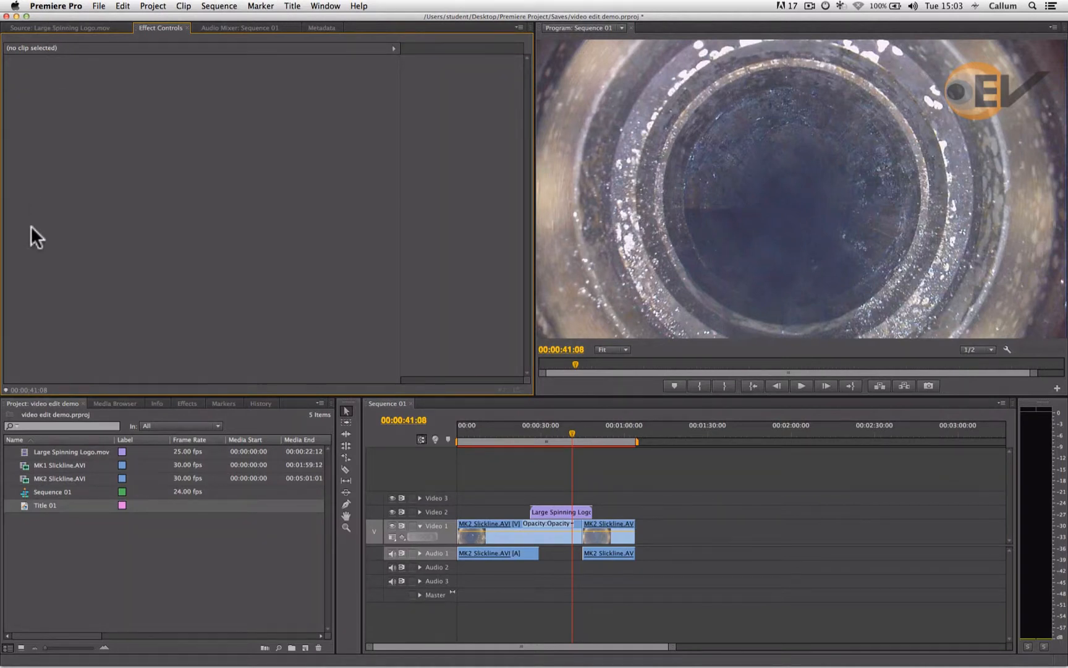
Place Title 01 on the Video 3 track above the Large Spinning Logo clip.
left_click(41, 505)
left_click(20, 504)
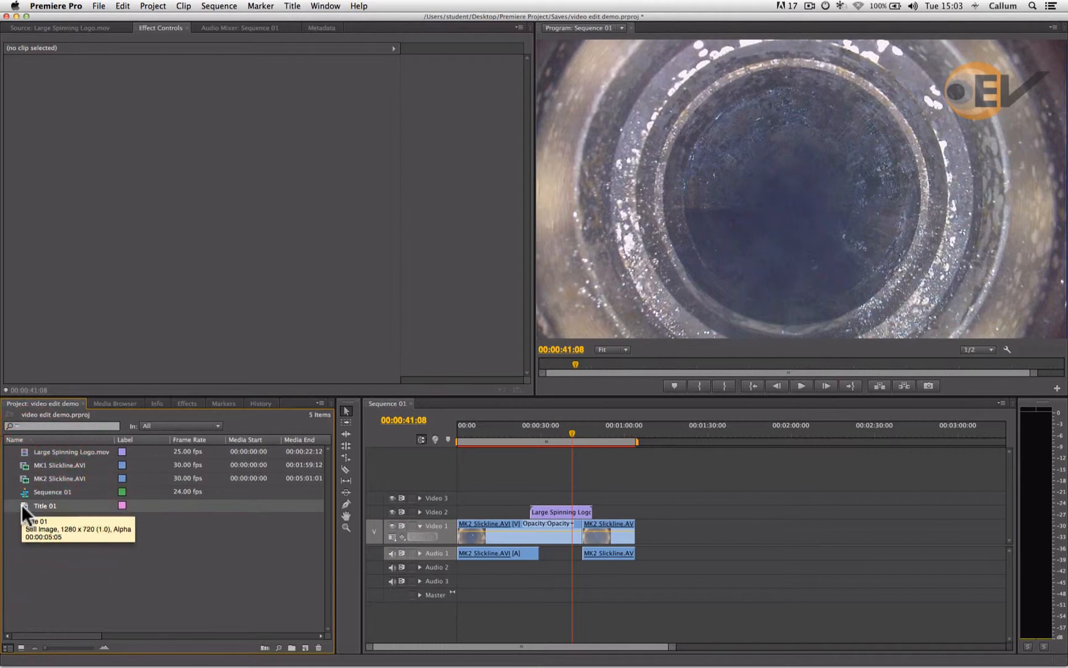
left_click(21, 503)
left_click_drag(200, 504, 551, 493)
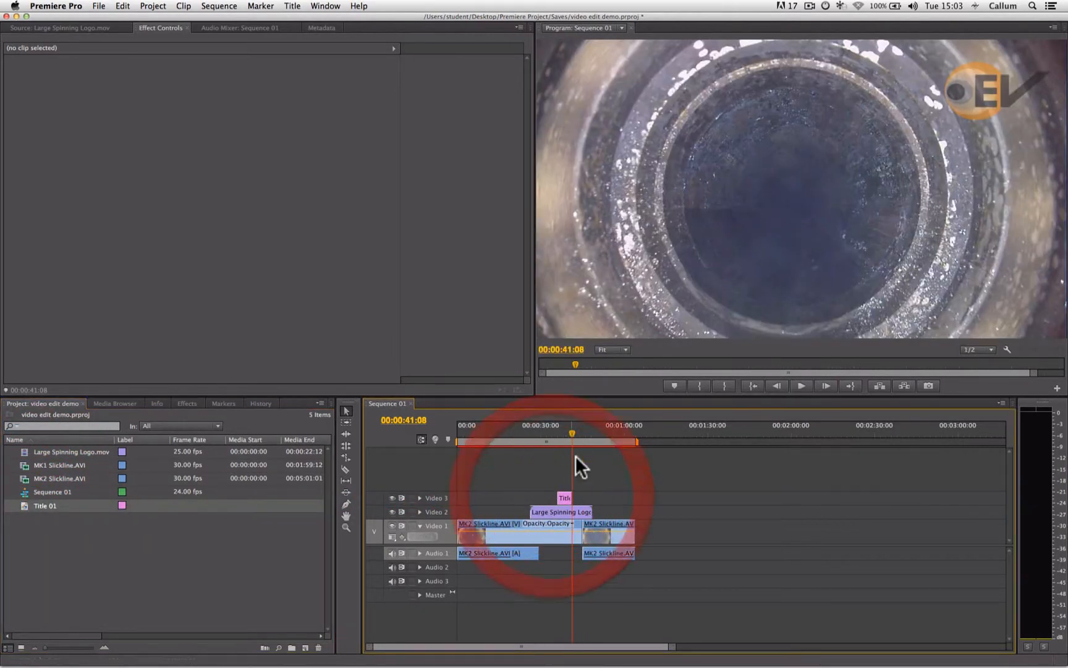
Preview the title at 00:00:38:10 and extend its clip from the sequence start to the end of the last video clip.
left_click(563, 431)
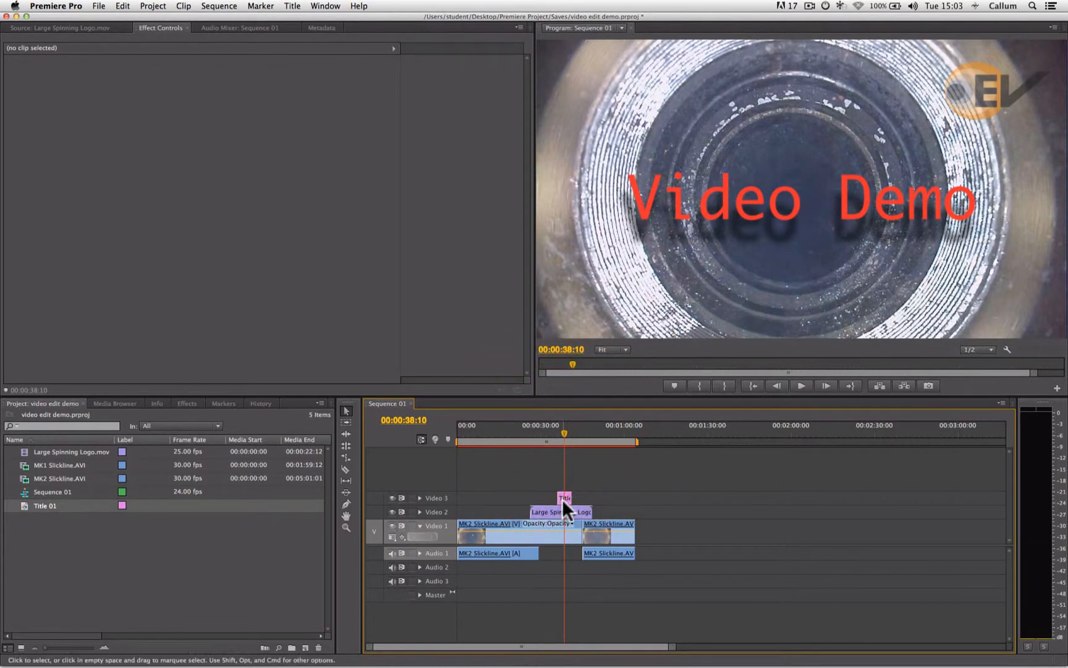
left_click_drag(556, 495, 456, 492)
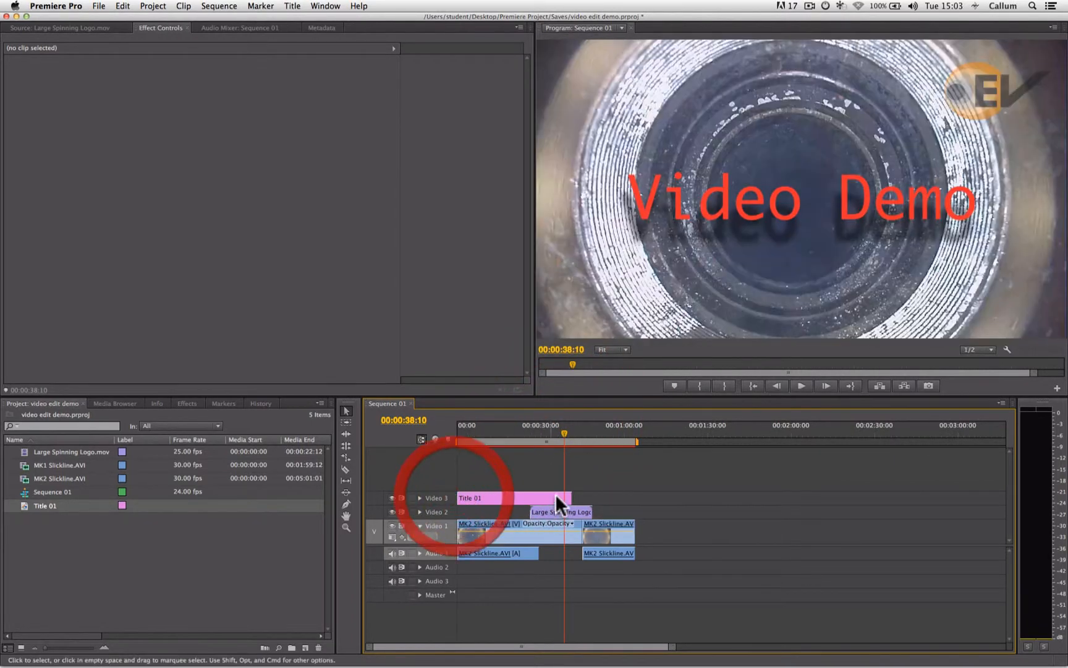
left_click_drag(569, 495, 634, 496)
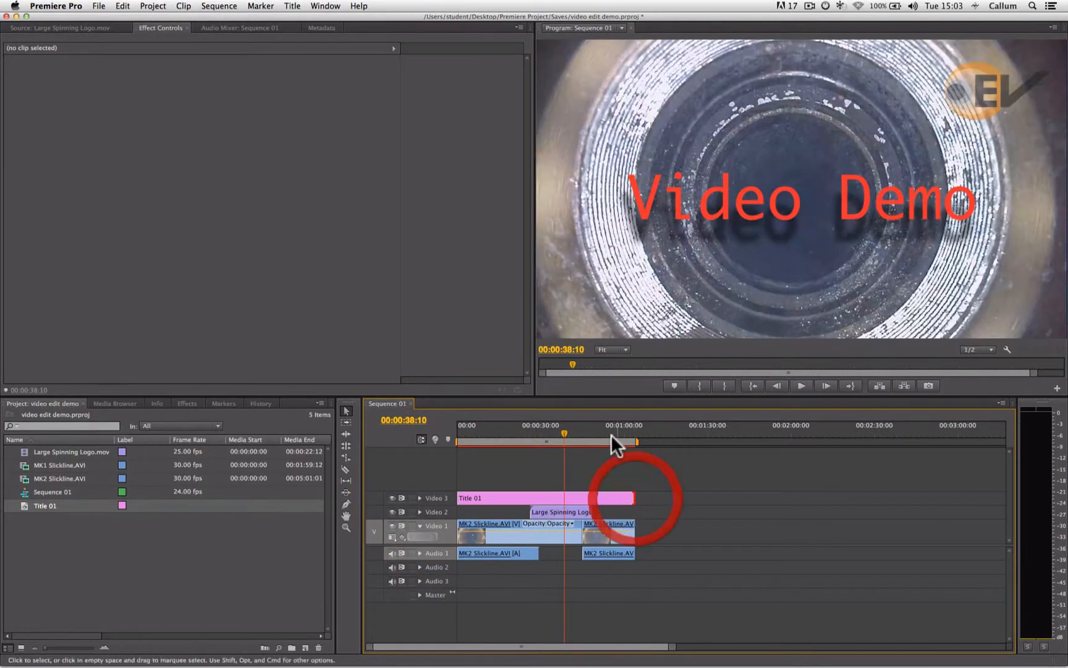
Trim the end of the Title 01 clip back to about 15 seconds and play the sequence from within the title.
left_click_drag(611, 433, 500, 434)
left_click_drag(631, 494, 500, 495)
left_click(490, 432)
left_click_drag(489, 432, 476, 432)
key("space")
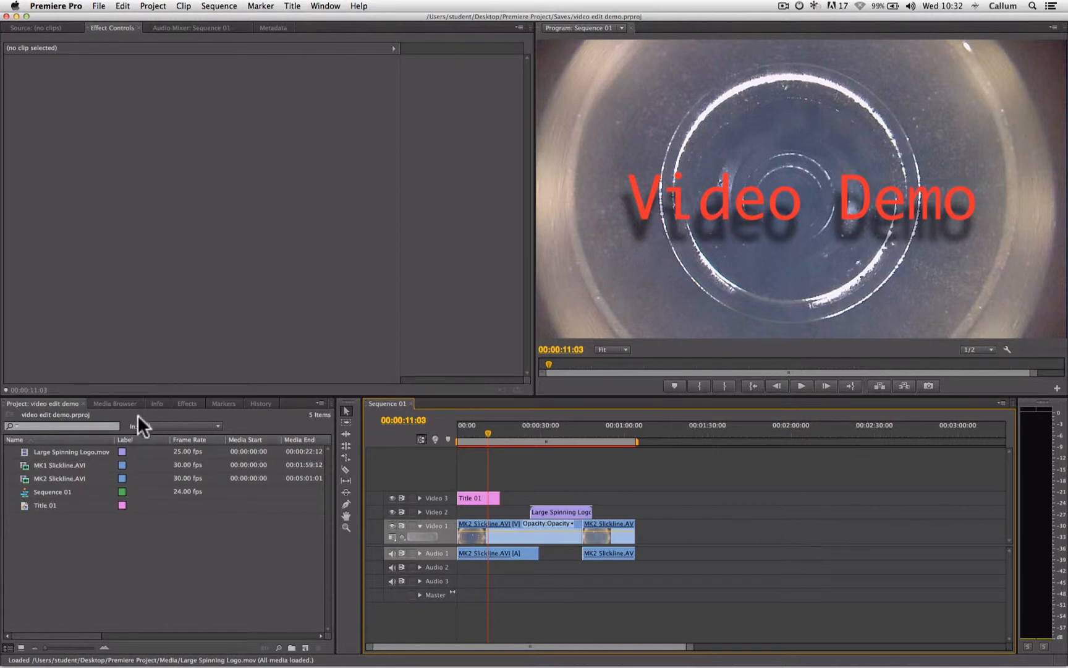
Apply the Brightness & Contrast effect from the Color Correction video effects to the first MK2 Slickline.AVI clip on Video 1.
left_click(189, 403)
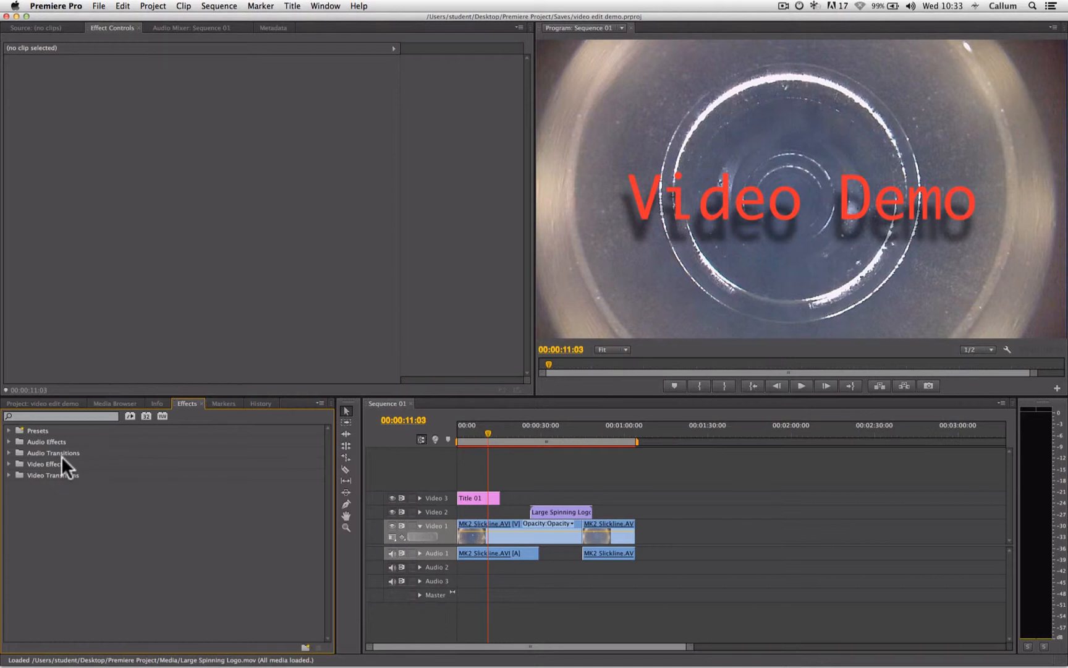
left_click(9, 465)
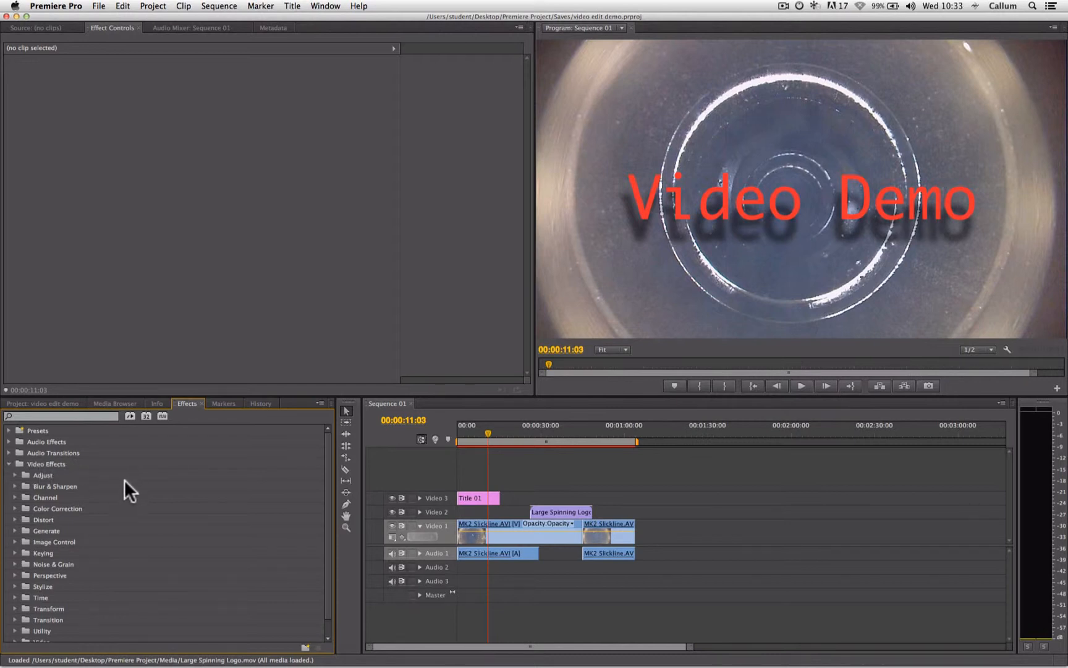
scroll(125, 479, "down", 1)
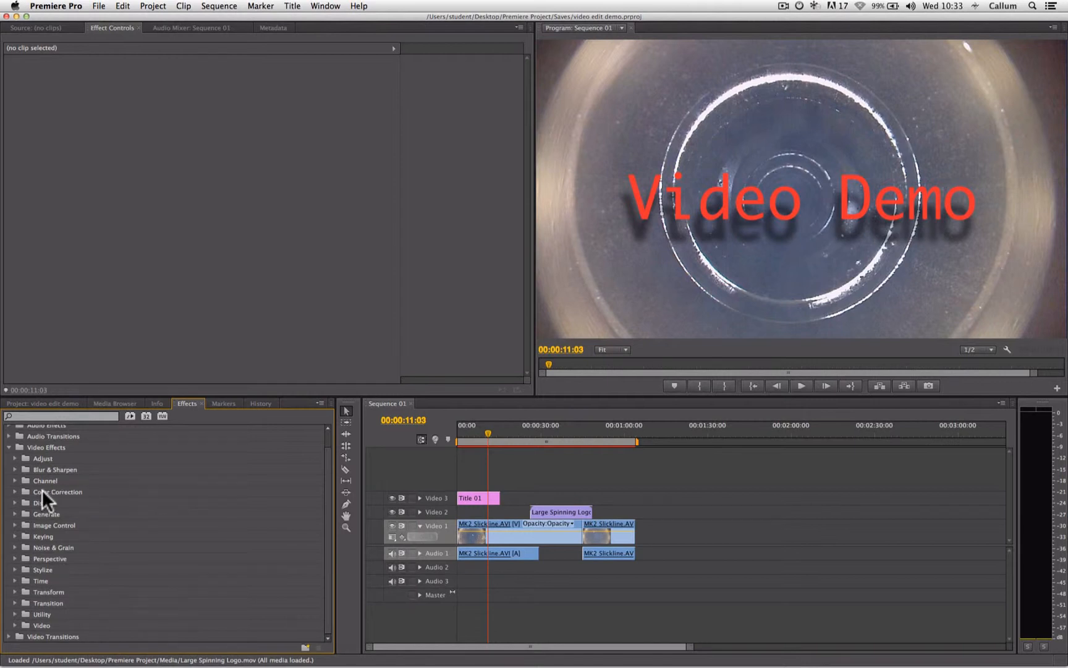
left_click(12, 491)
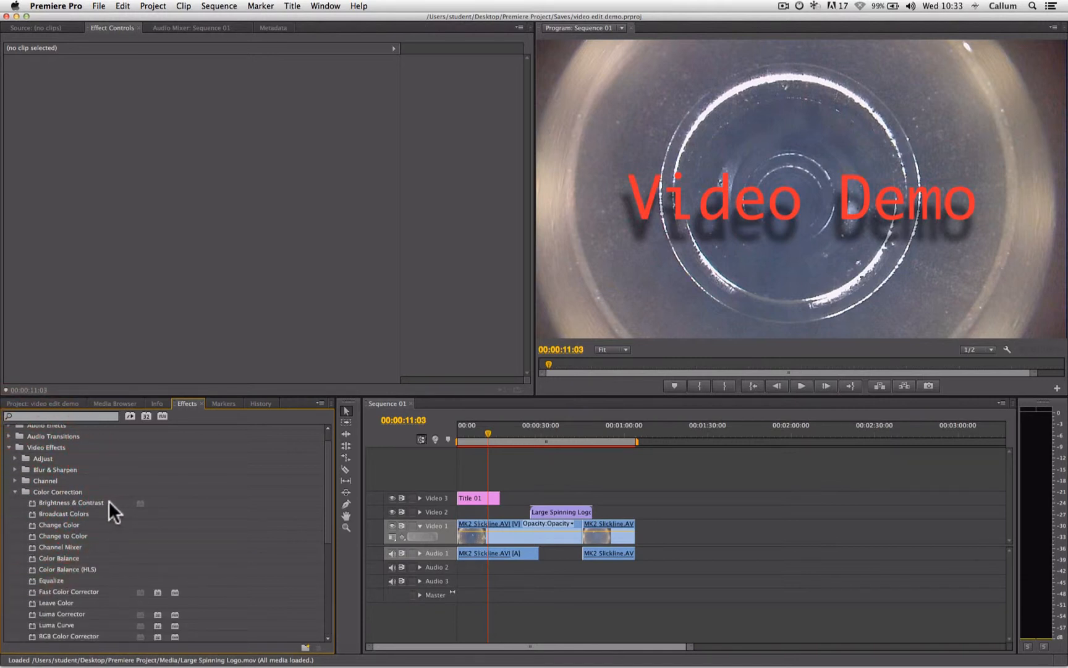
left_click(84, 501)
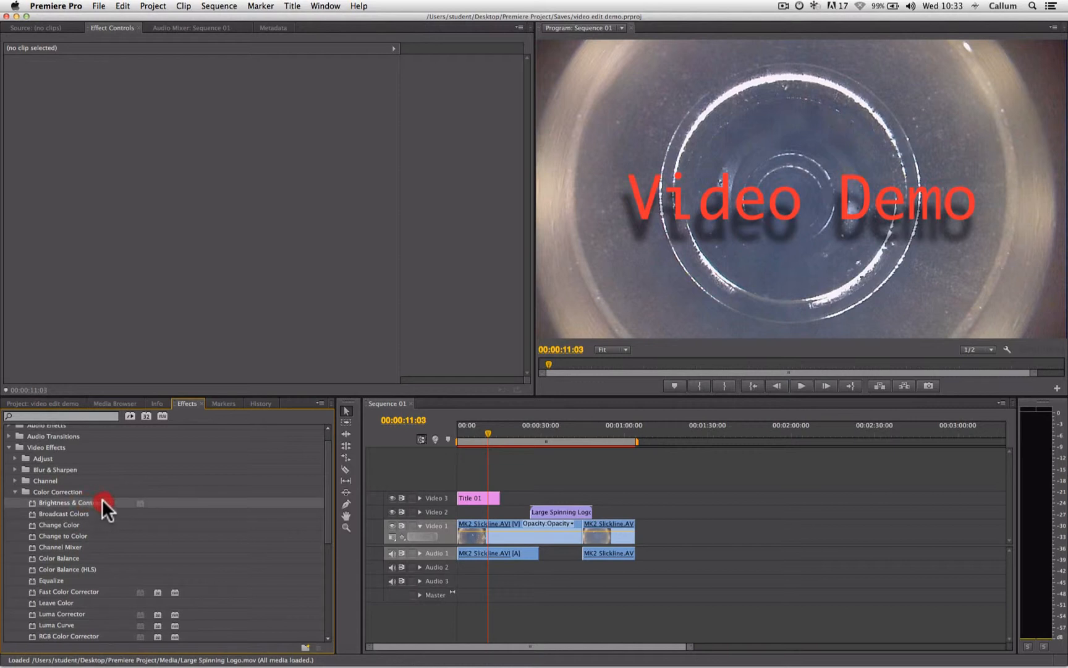
left_click_drag(237, 496, 506, 520)
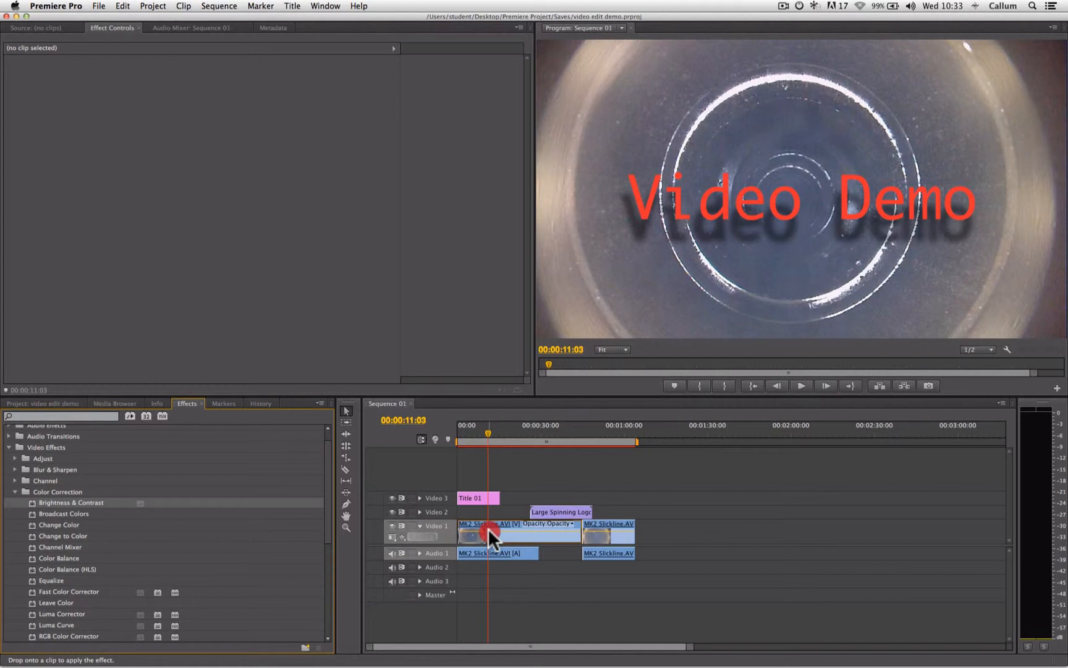
left_click_drag(487, 528, 487, 528)
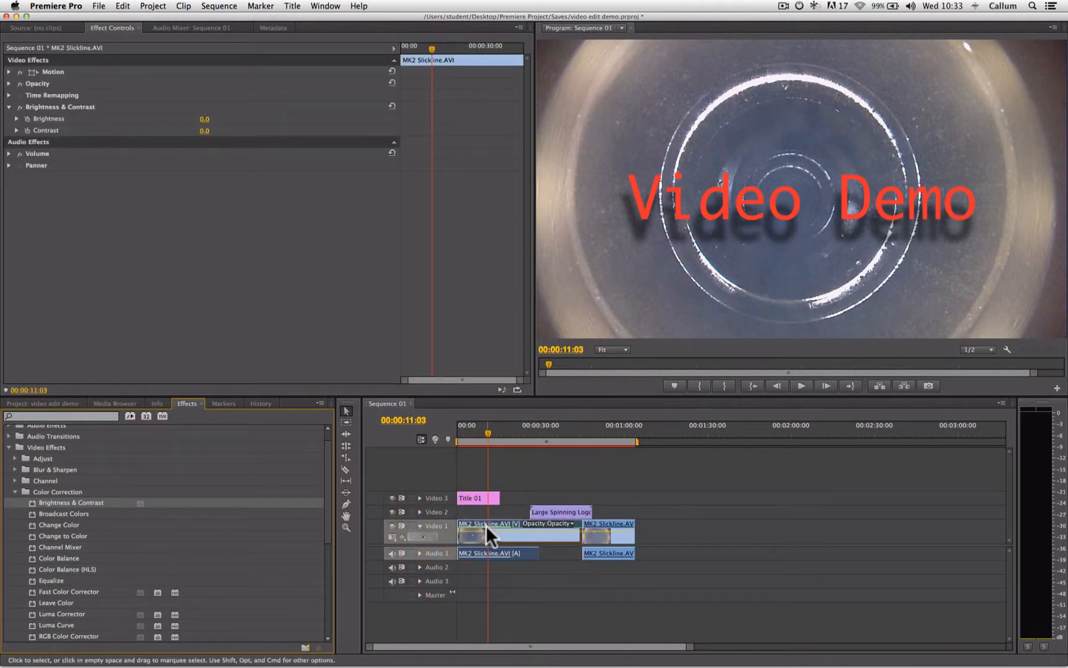
Set the first MK2 Slickline.AVI clip's brightness to 11.0 and its contrast to 55.0.
left_click(486, 520)
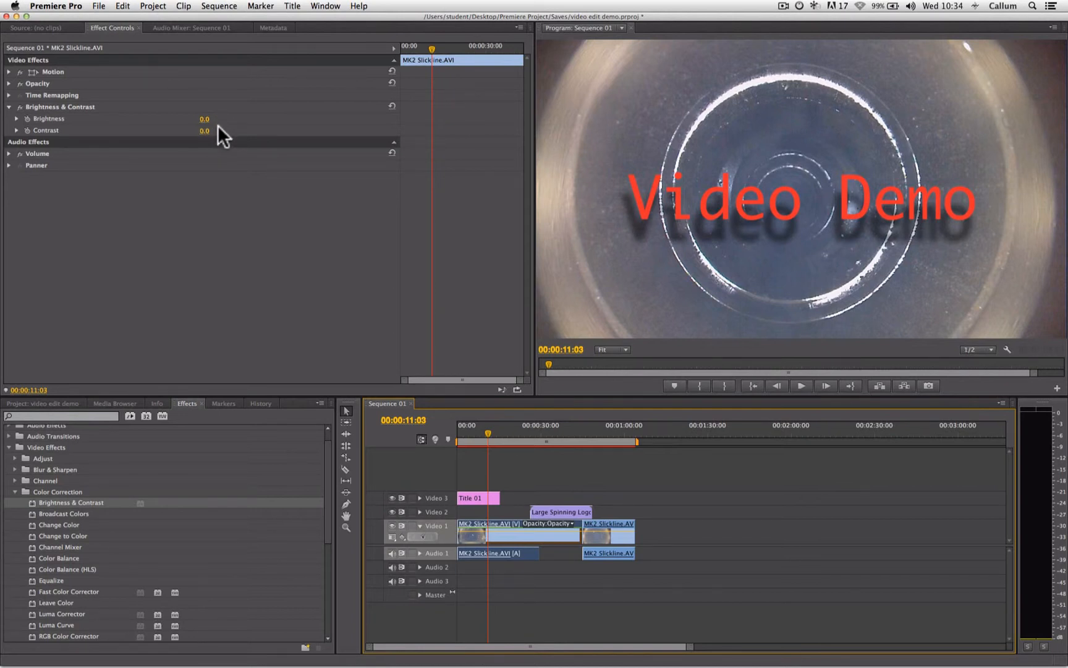
left_click(202, 116)
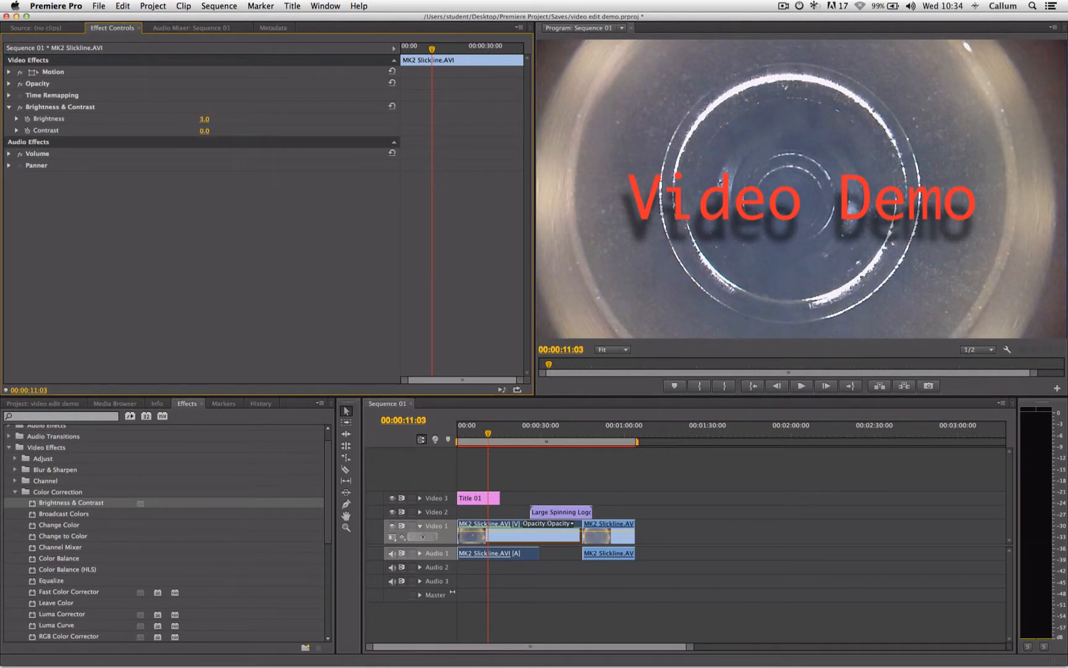
mouse_move(204, 119)
left_mouse_down()
mouse_move(264, 119)
mouse_move(171, 119)
mouse_move(209, 119)
left_mouse_up()
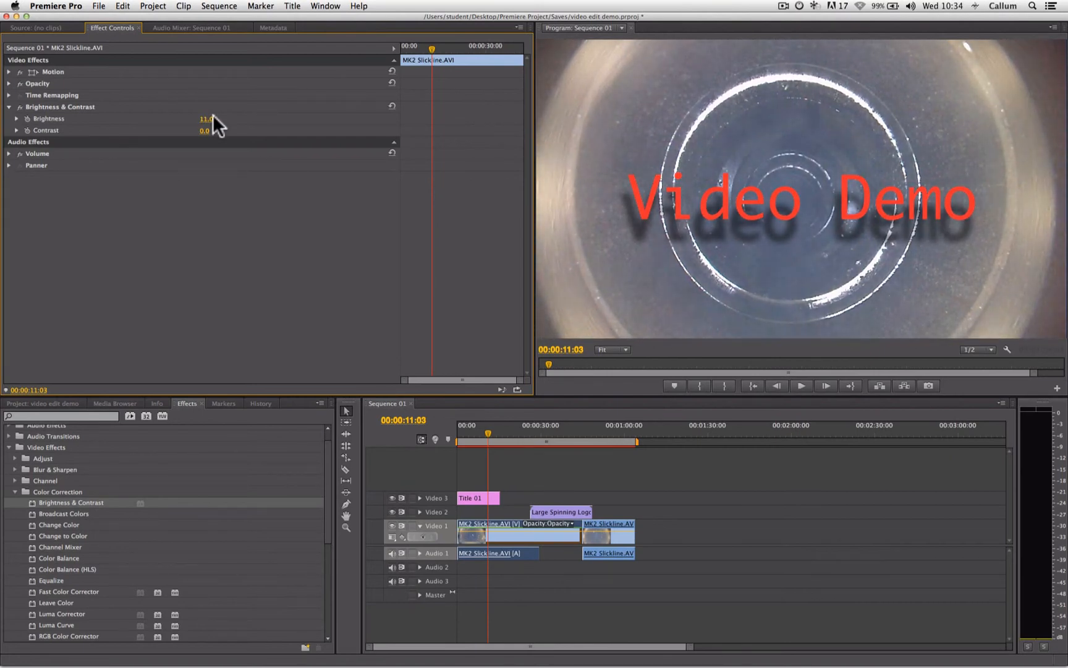
mouse_move(204, 131)
left_mouse_down()
mouse_move(240, 130)
mouse_move(209, 127)
left_mouse_up()
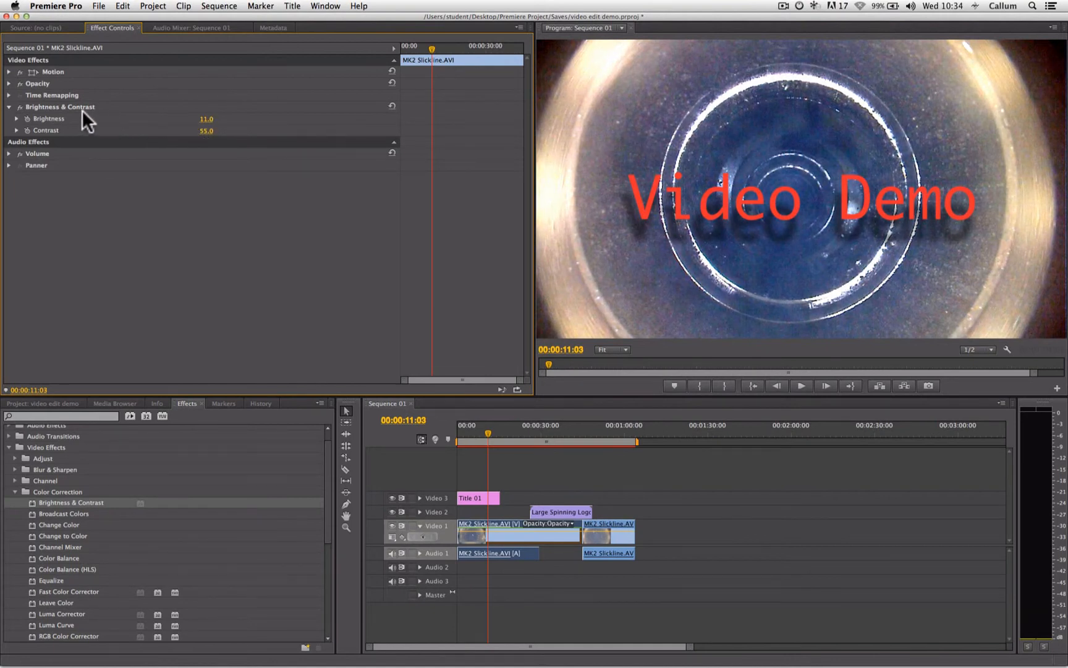
Switch the Brightness & Contrast effect off and on several times to compare the picture, leaving it enabled.
left_click(20, 108)
left_click(19, 108)
left_click(20, 108)
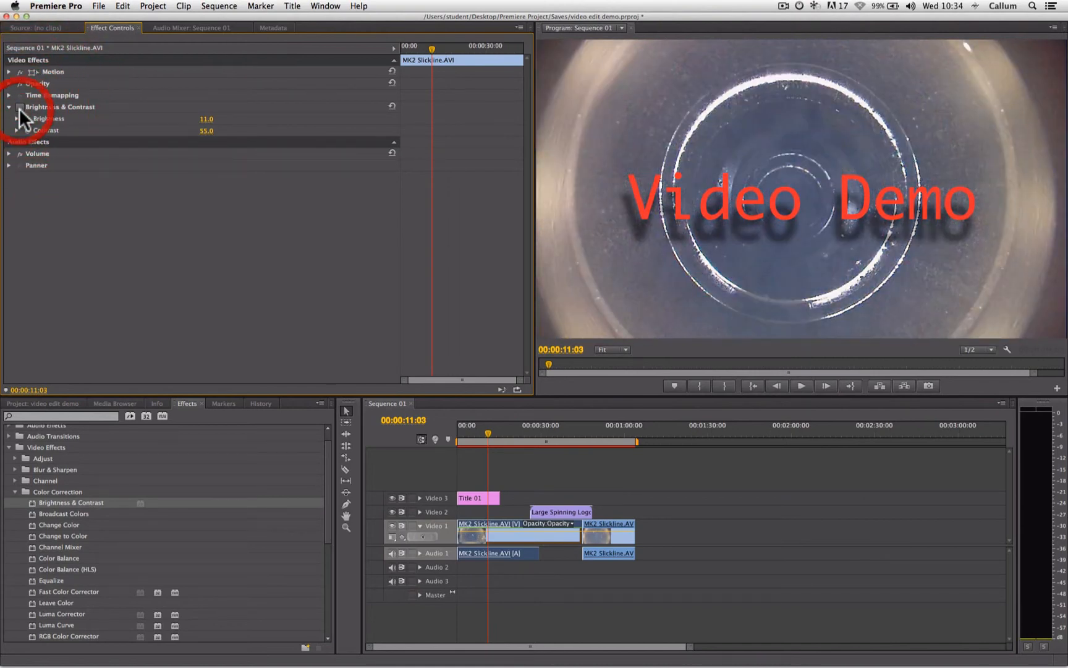
left_click(20, 108)
left_click(20, 107)
left_click(19, 109)
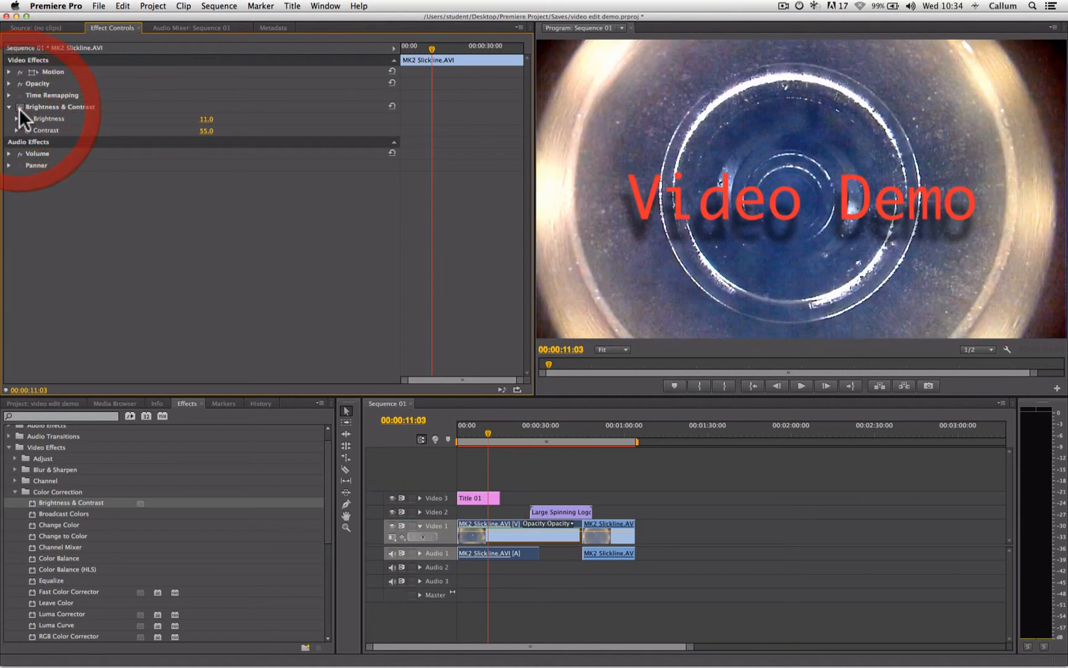
left_click(19, 108)
left_click(19, 108)
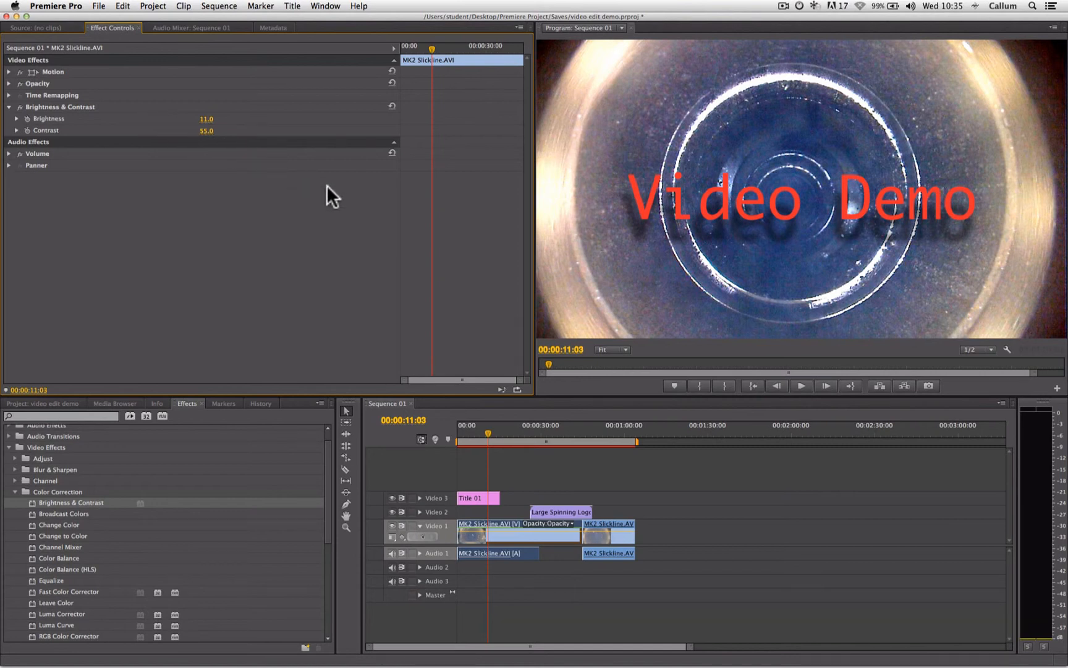
Copy the Brightness & Contrast effect from the first clip and paste it onto the last MK2 Slickline.AVI clip, with the playhead at 00:00:54:10.
left_click(76, 107)
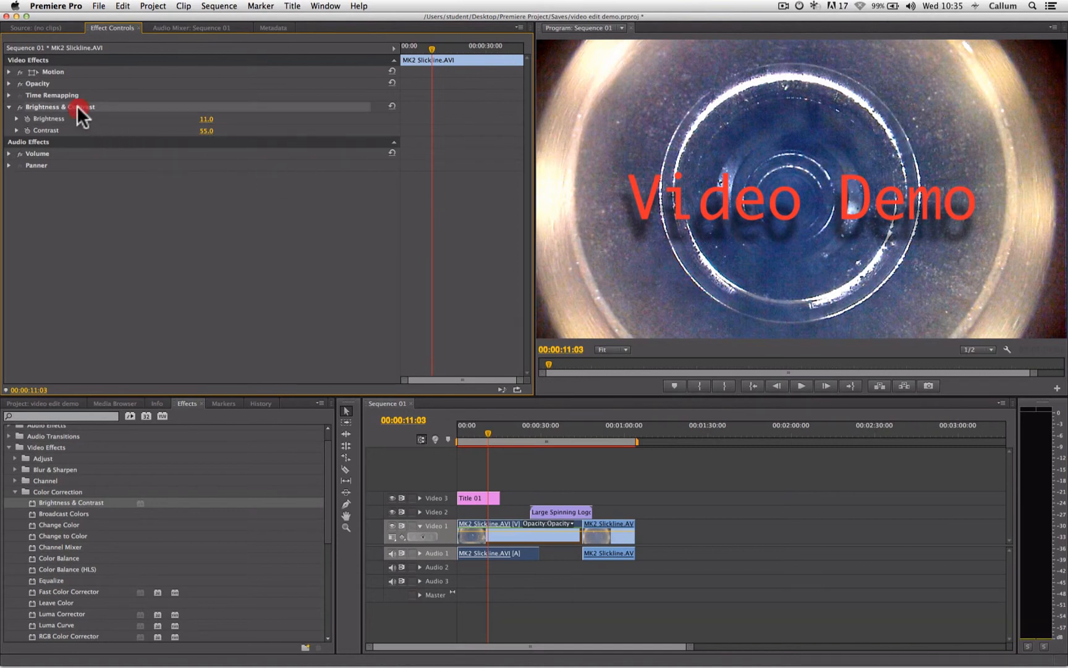
left_click(123, 9)
left_click(139, 58)
left_click(610, 523)
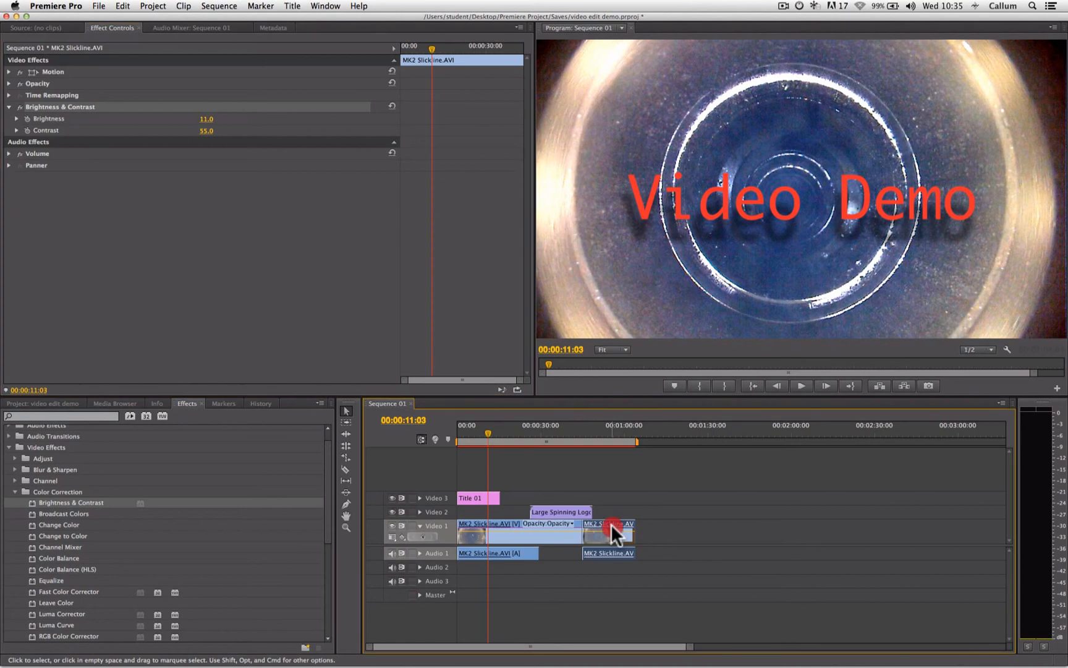
left_click(609, 430)
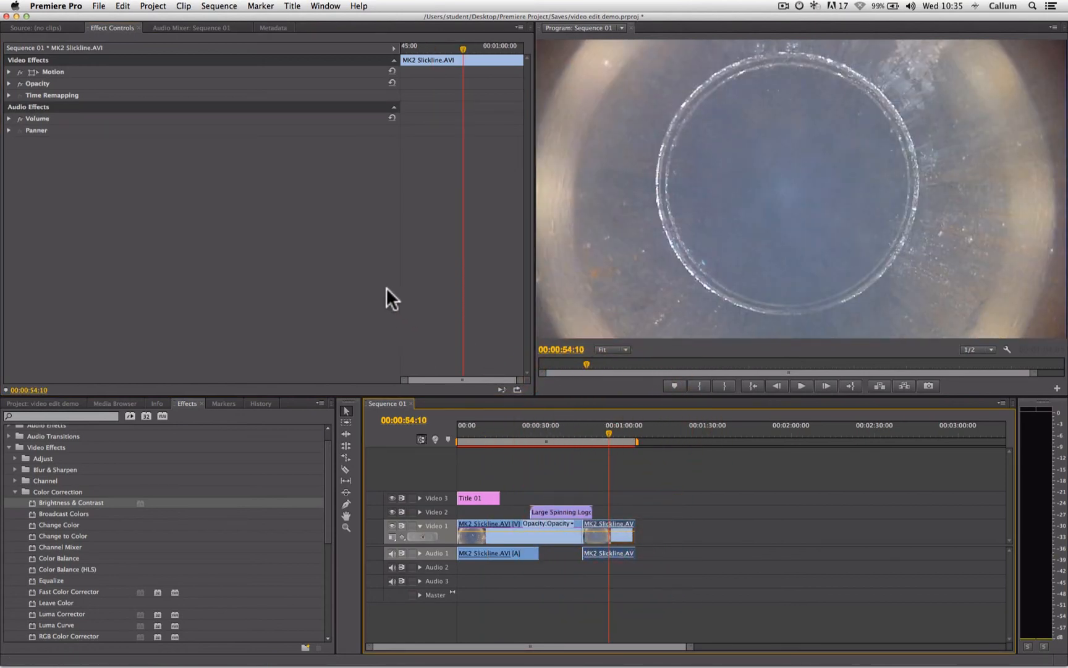
left_click(123, 6)
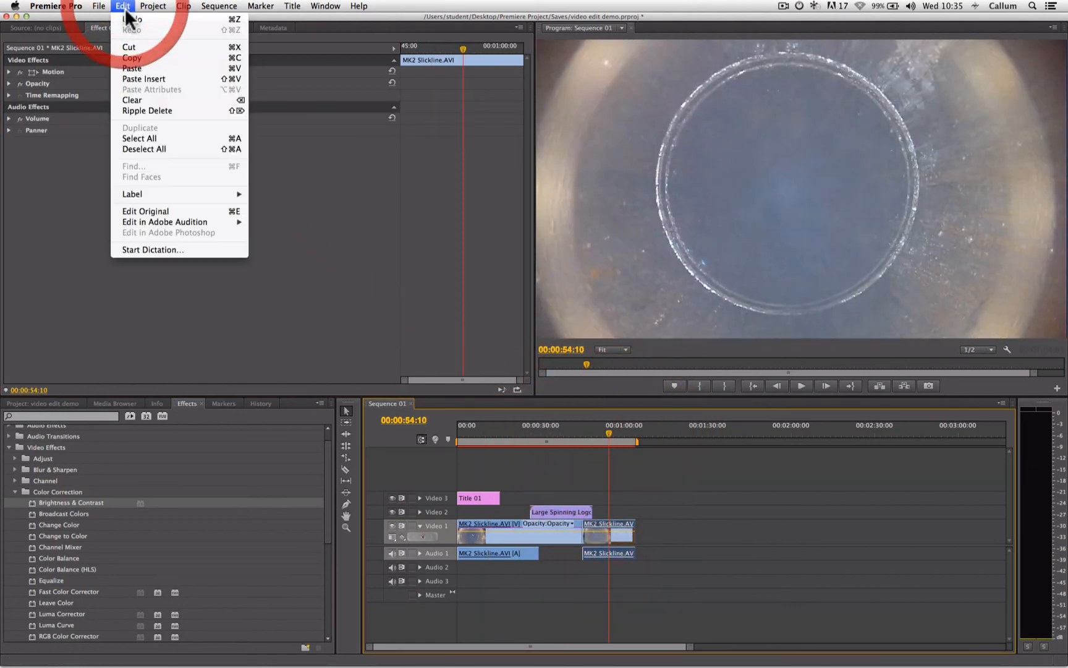
left_click(162, 70)
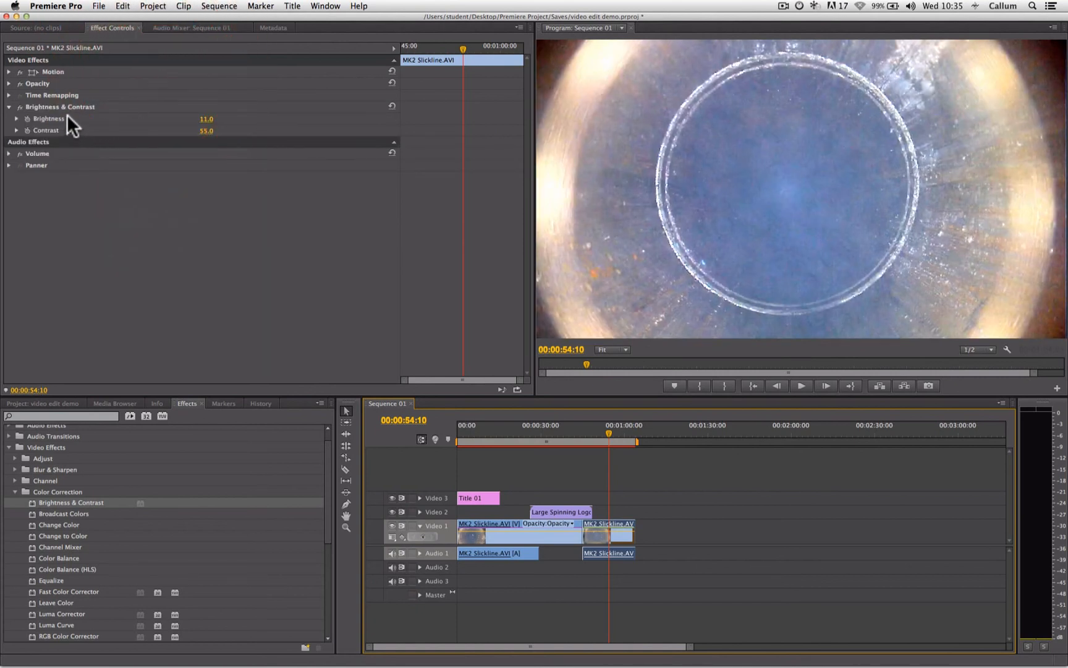
Delete the Brightness & Contrast effect from the last MK2 Slickline.AVI clip.
left_click(77, 106)
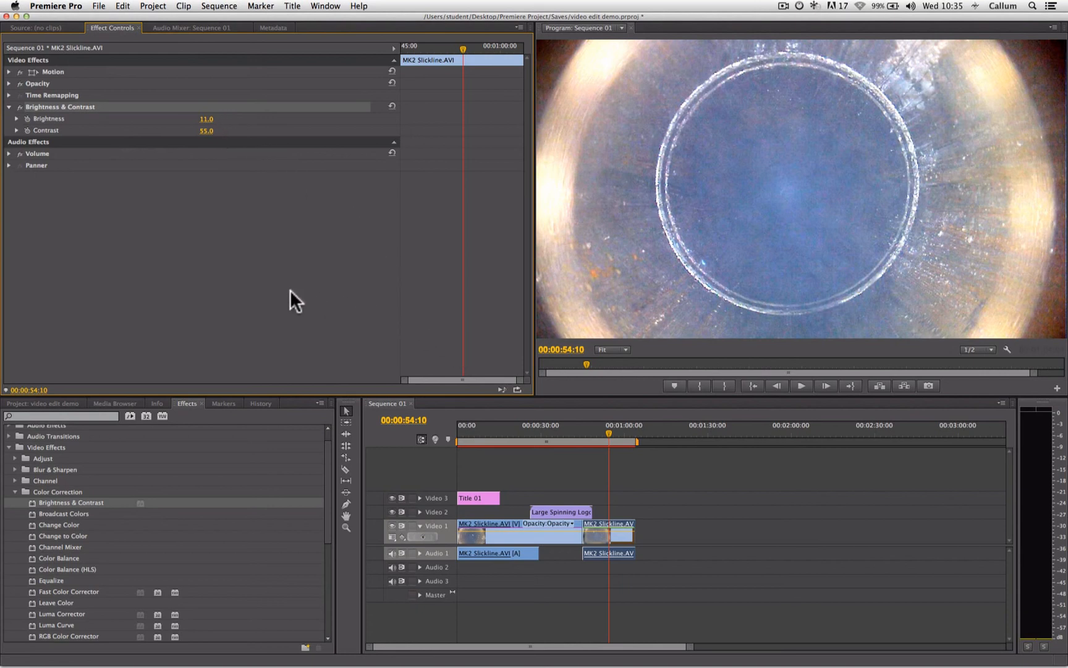
left_click(100, 105)
key("Delete")
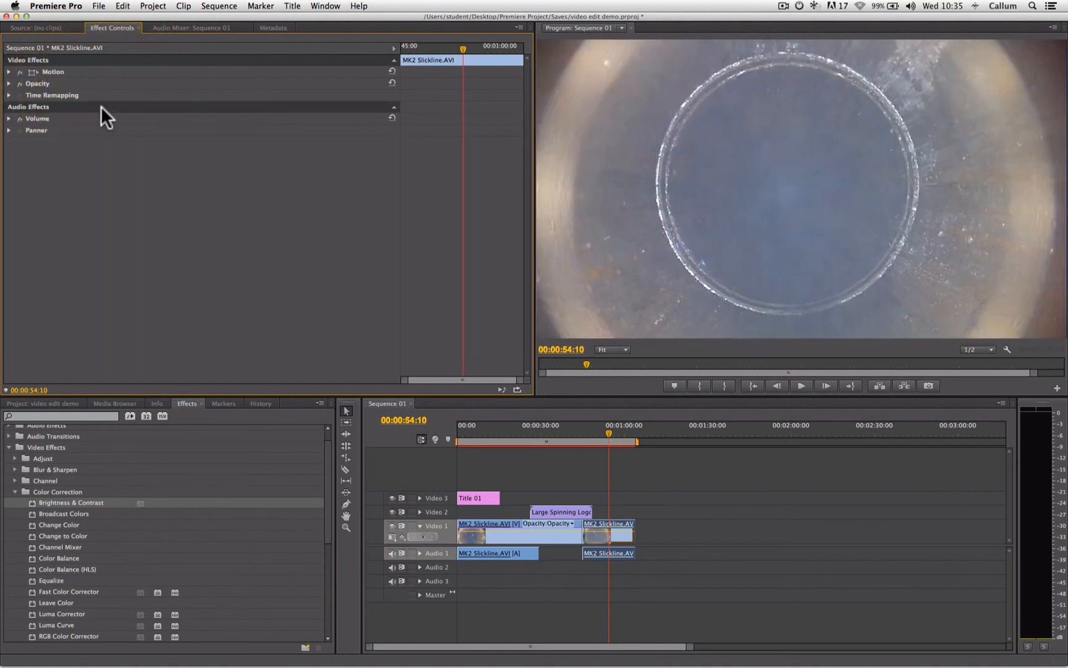